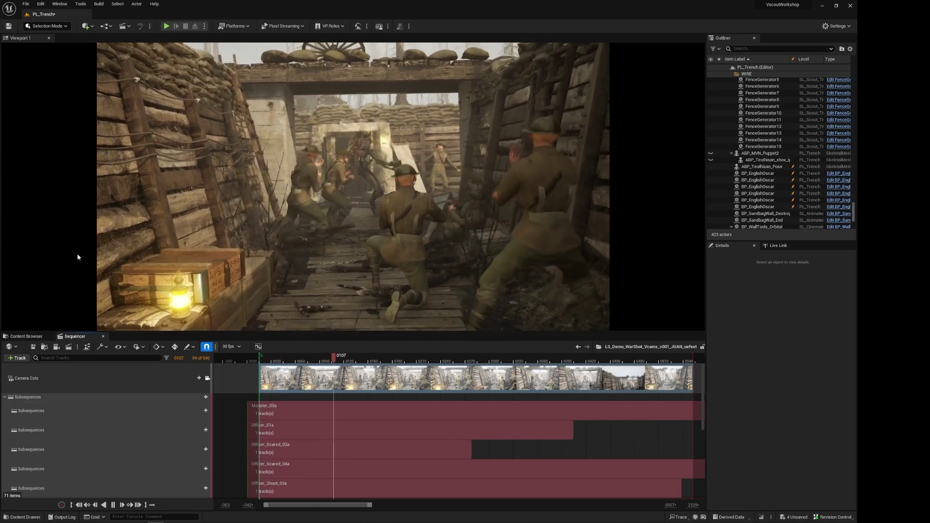
Pause playback and add a camera cut at frame 125 to VCamActor_Record from the VCamActor_Record_VcamTest_Reverse_01 subsequence
key("space")
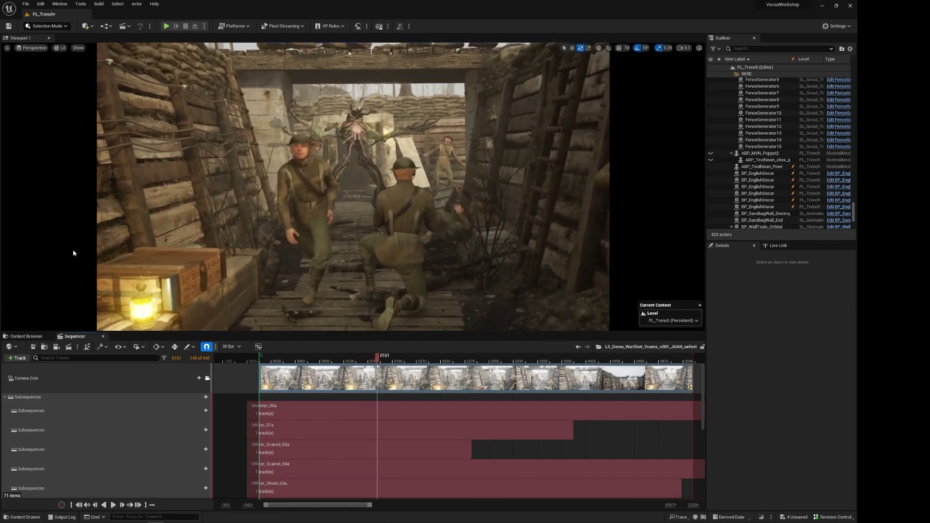
left_click_drag(374, 360, 349, 364)
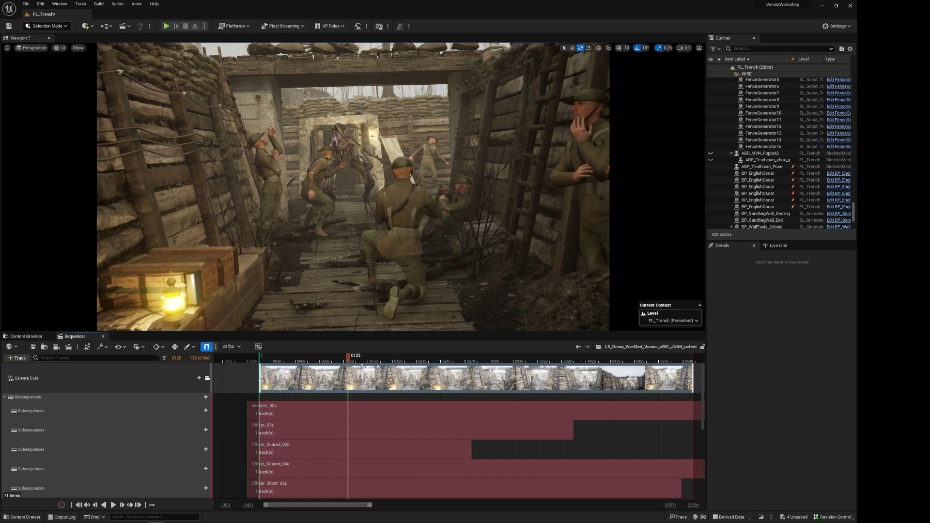
left_click(194, 379)
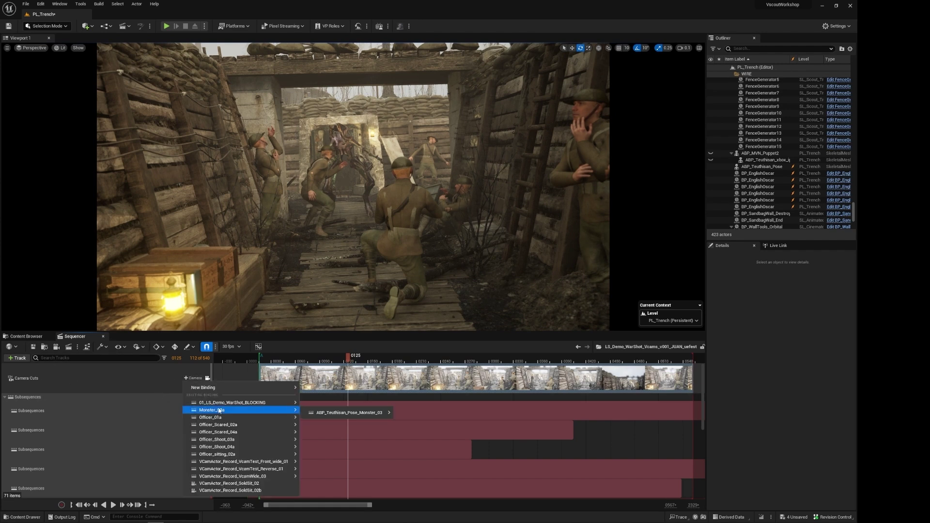
mouse_move(242, 406)
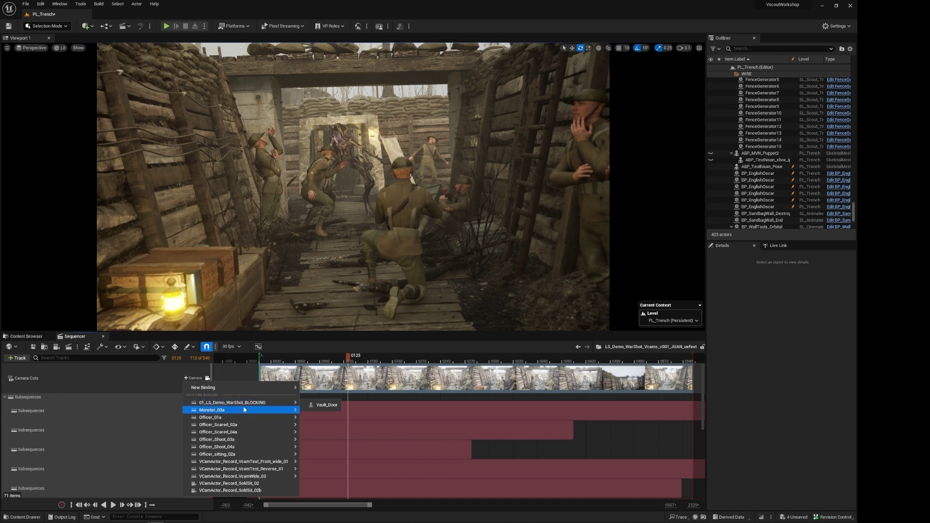
mouse_move(244, 425)
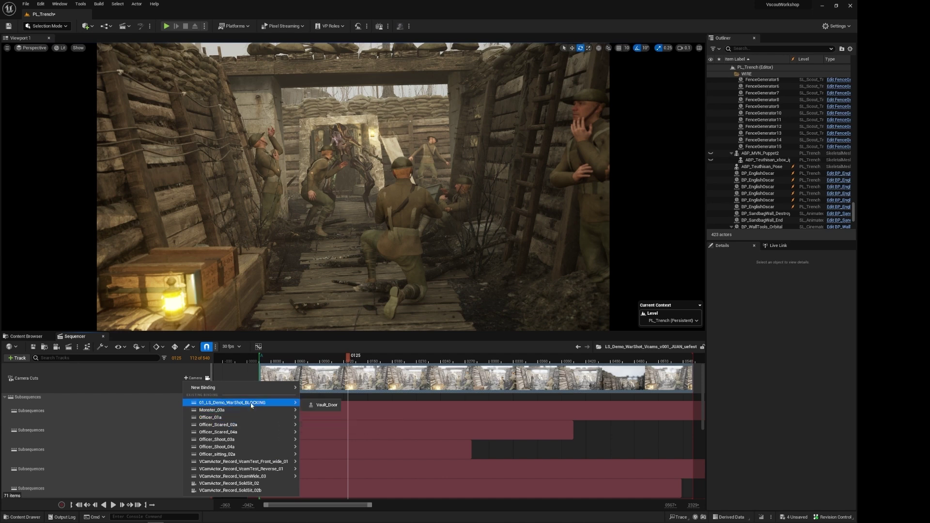
mouse_move(244, 451)
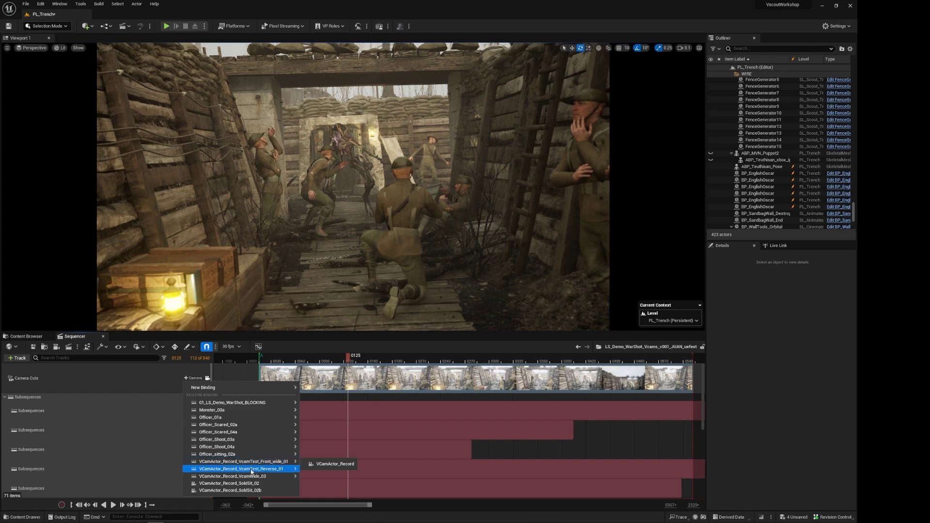
left_click(317, 472)
Play across the first transition, try moving the reverse shot's start to frame 116, and replay it
left_click_drag(347, 361, 332, 361)
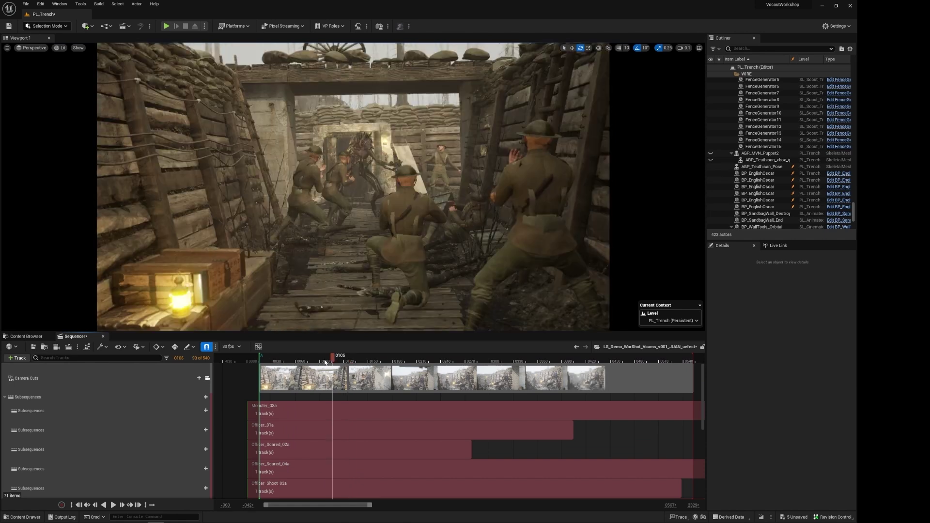
key("space")
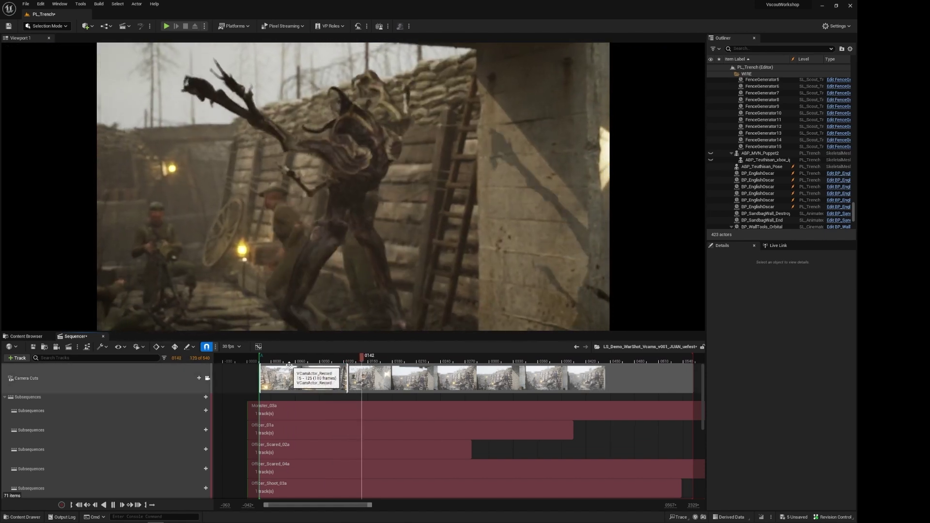
key("space")
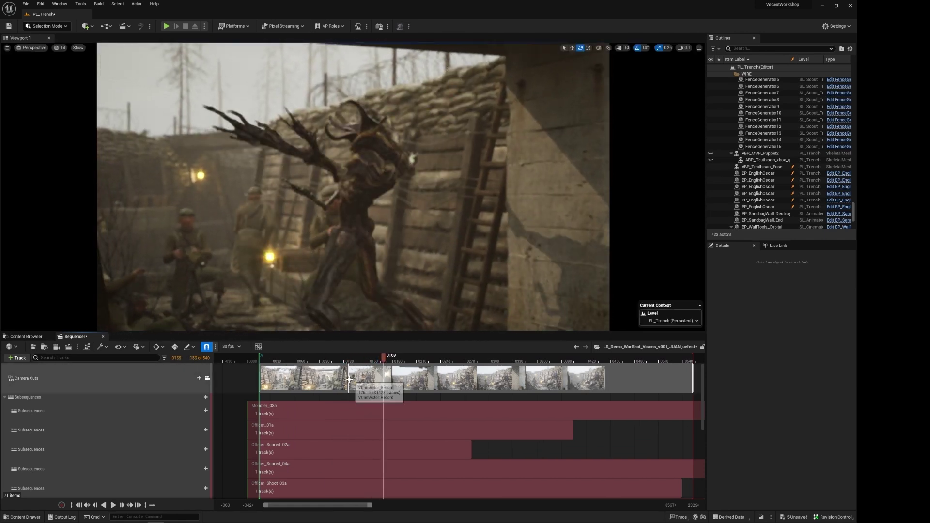
left_click_drag(349, 379, 344, 379)
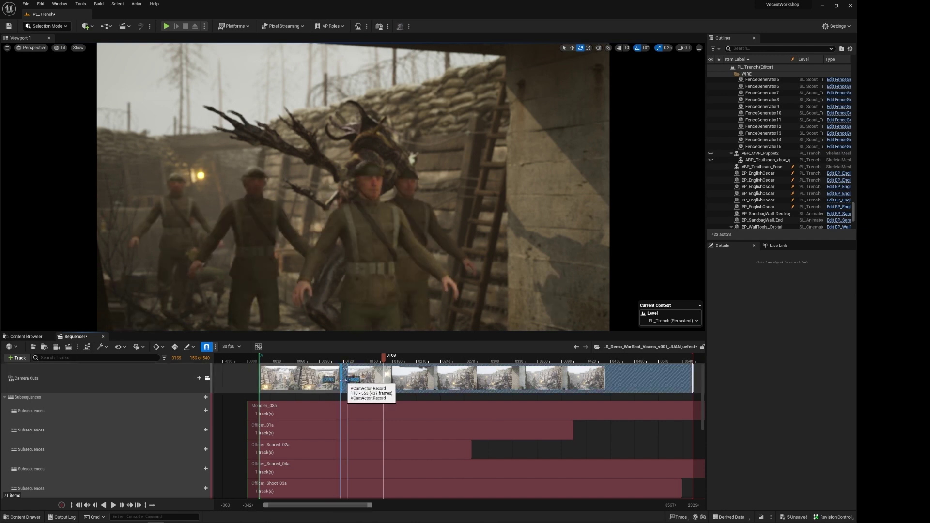
left_click(332, 363)
key("space")
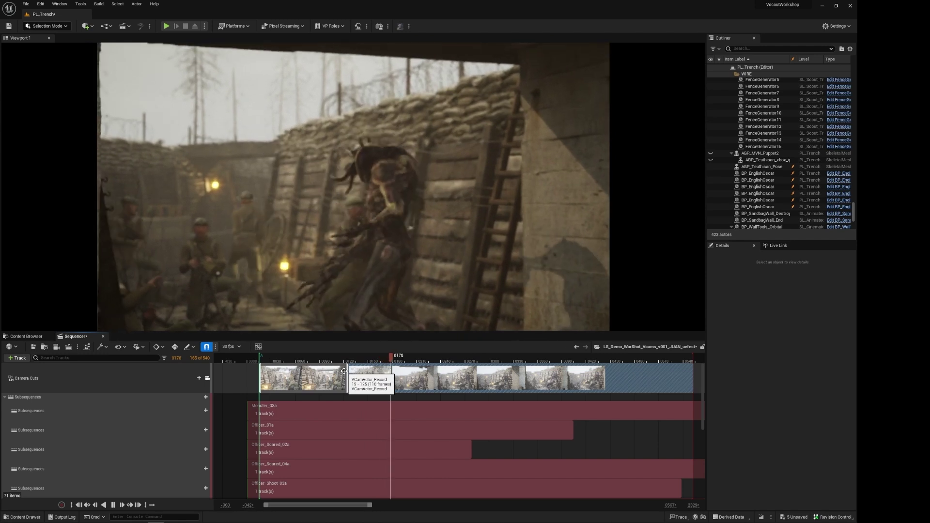
key("space")
Add a camera cut at frame 190 to VCamActor_Record from the VCamActor_Record_VcamTest_Front_wide_01 subsequence
mouse_move(386, 361)
left_mouse_down()
mouse_move(370, 362)
mouse_move(404, 362)
left_mouse_up()
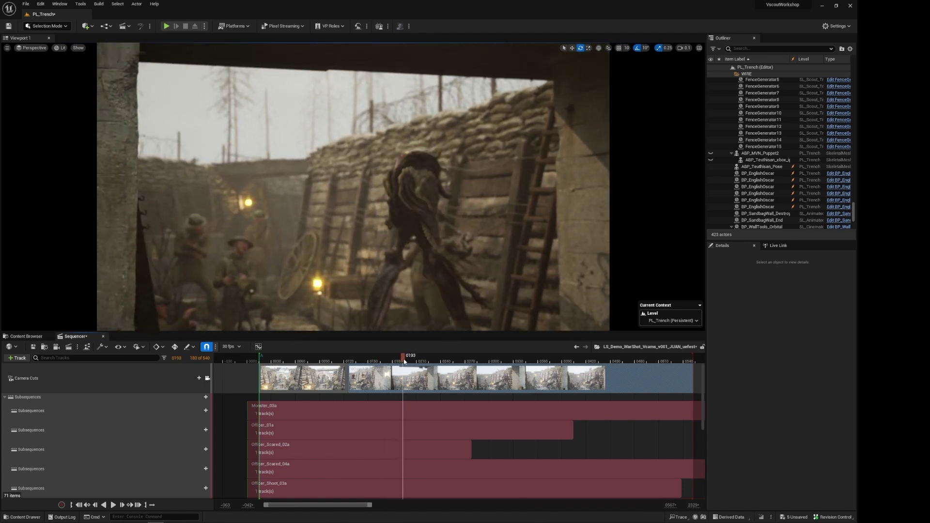
left_click_drag(402, 361, 402, 361)
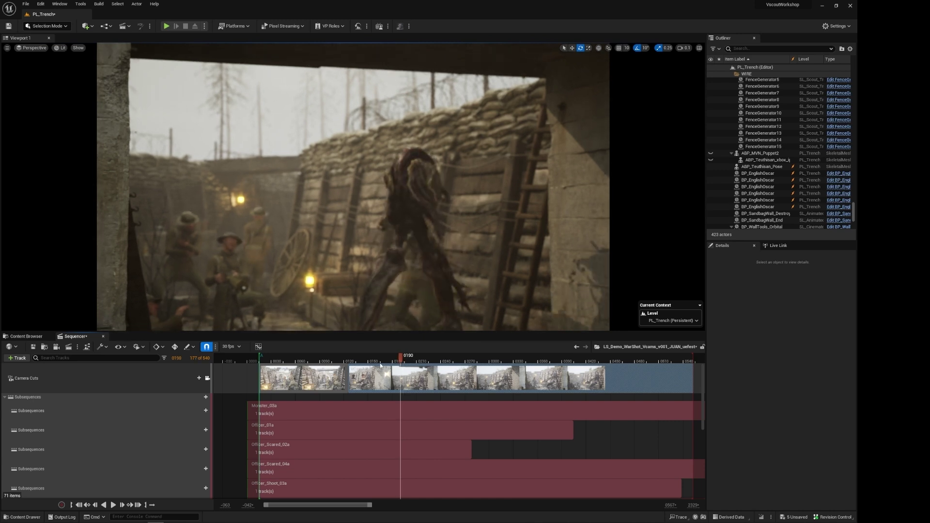
left_click(197, 378)
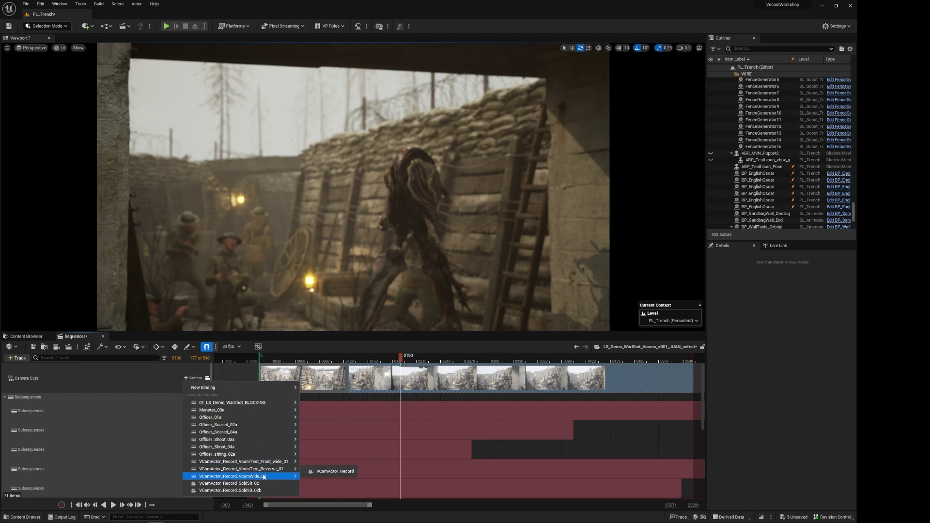
mouse_move(279, 463)
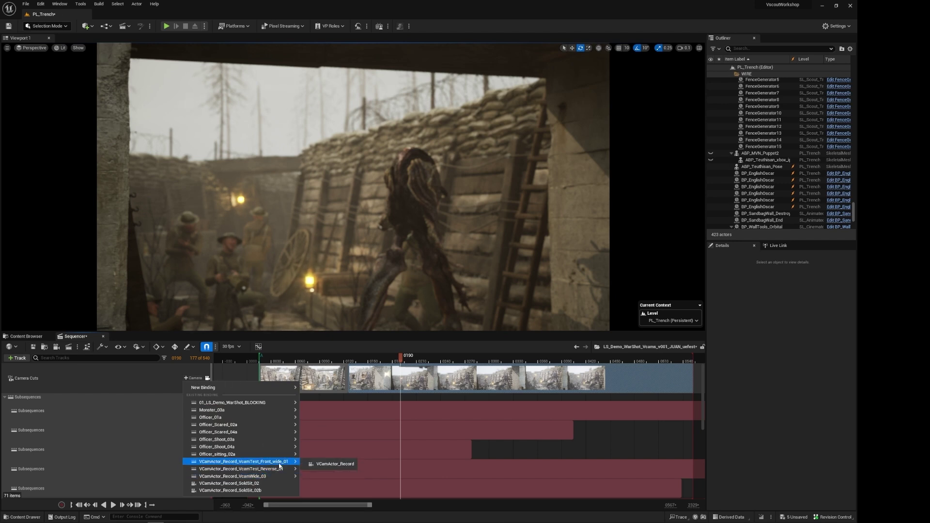
left_click(327, 466)
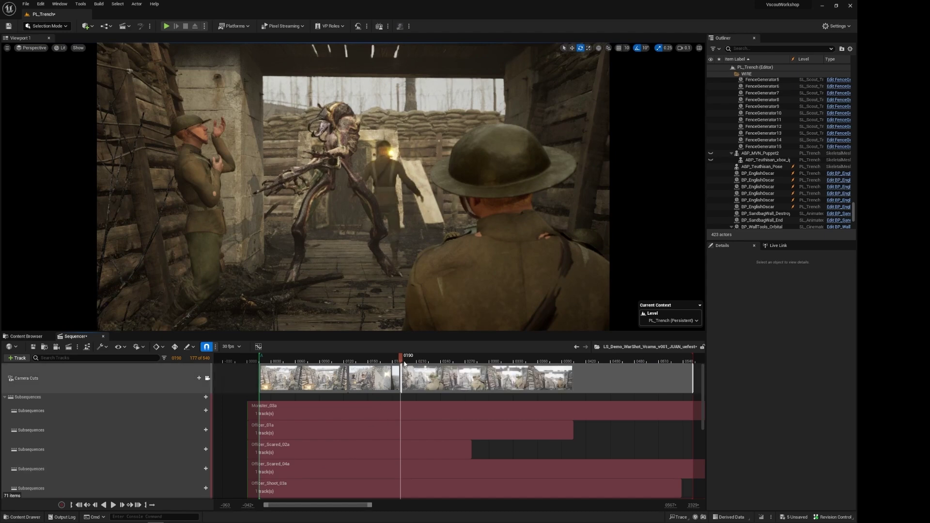
Review the front wide shot and add a camera cut at frame 236 to VCamActor_Record_SoldSit_02
left_click_drag(410, 362, 376, 362)
key("space")
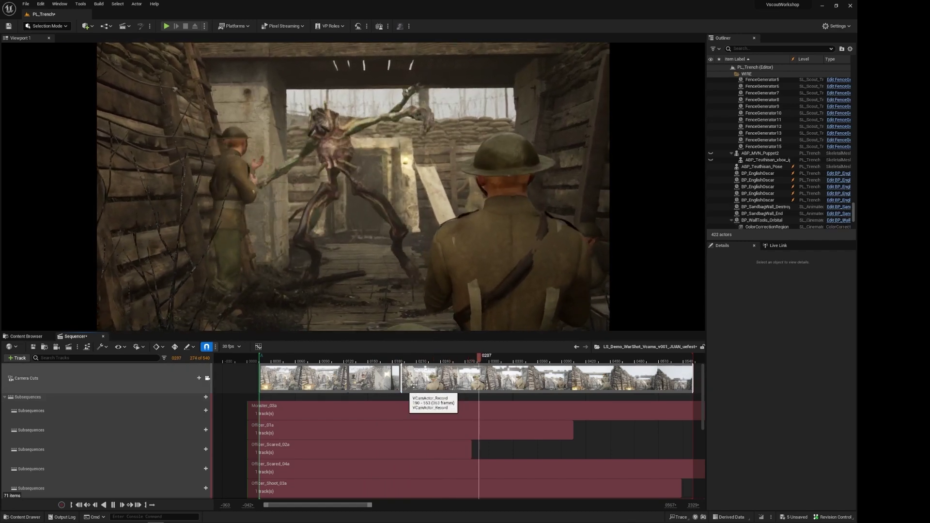
key("space")
left_click_drag(463, 361, 439, 362)
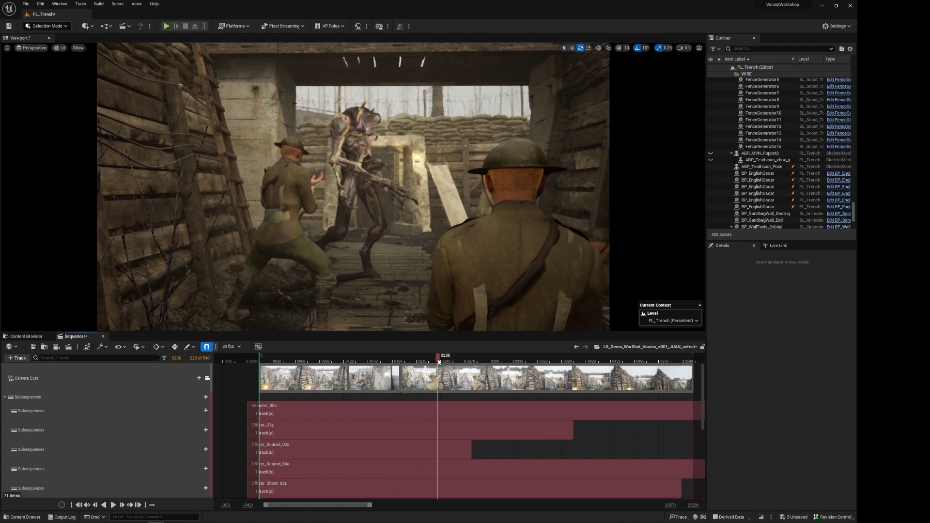
left_click(194, 379)
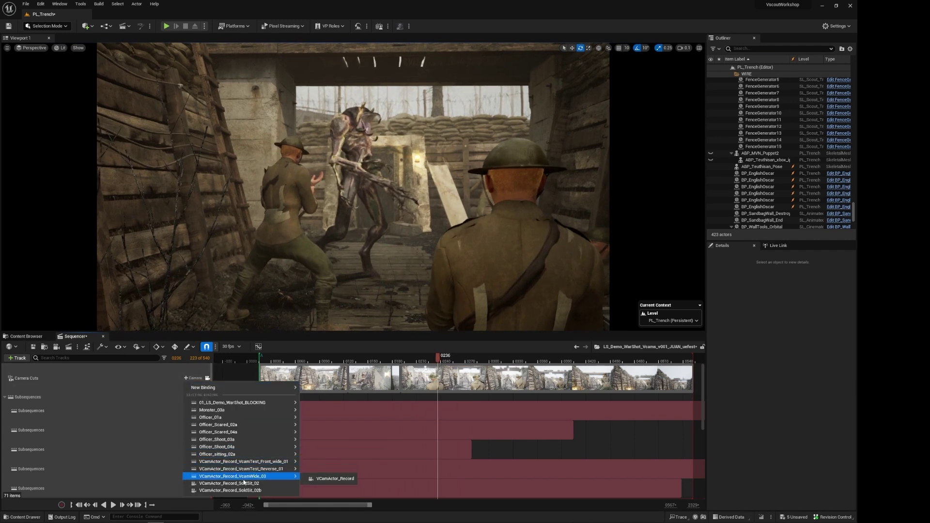
left_click(262, 486)
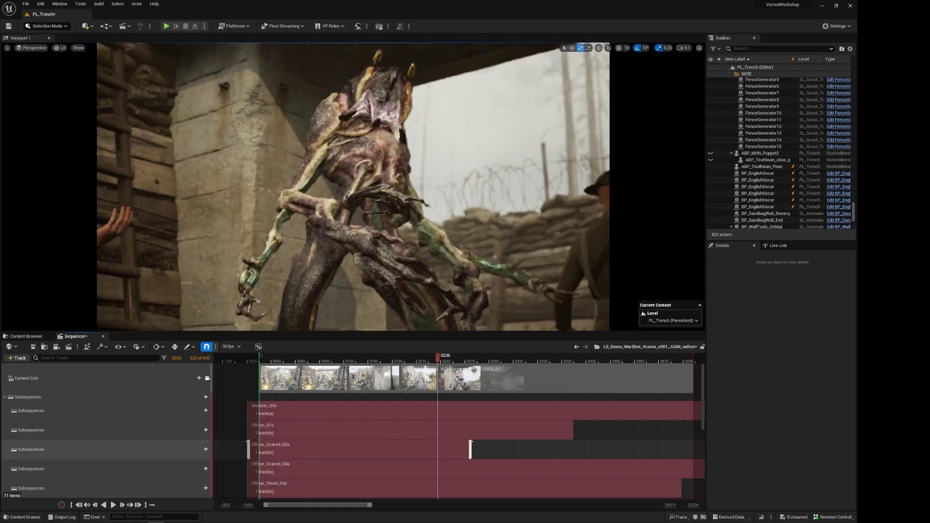
Review the close shot and add a camera cut at frame 298 back to VCamActor_Record from VCamActor_Record_VcamTest_Front_wide_01
left_click(426, 362)
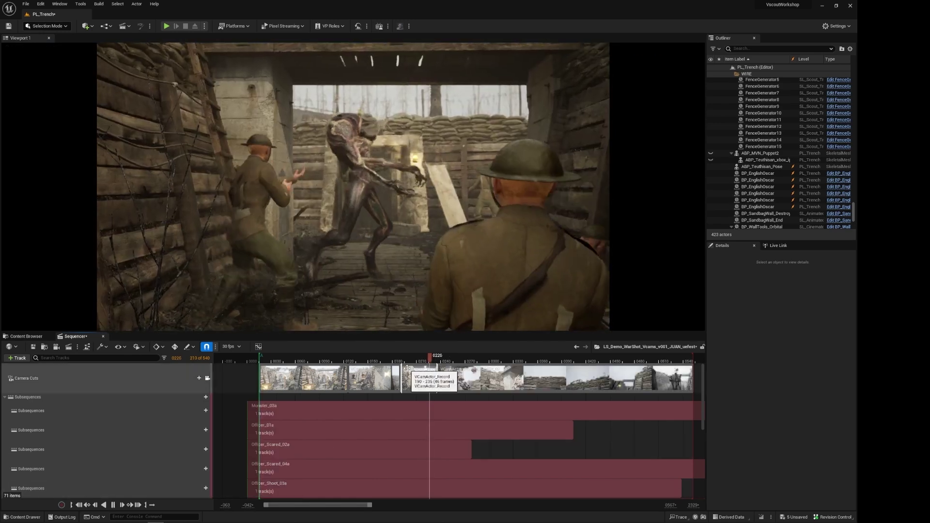
key("space")
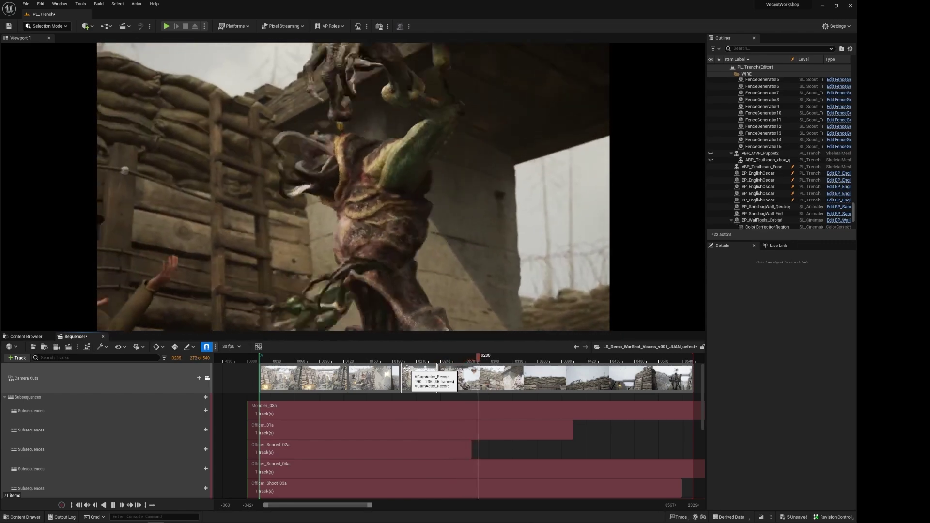
key("space")
left_click_drag(438, 361, 490, 363)
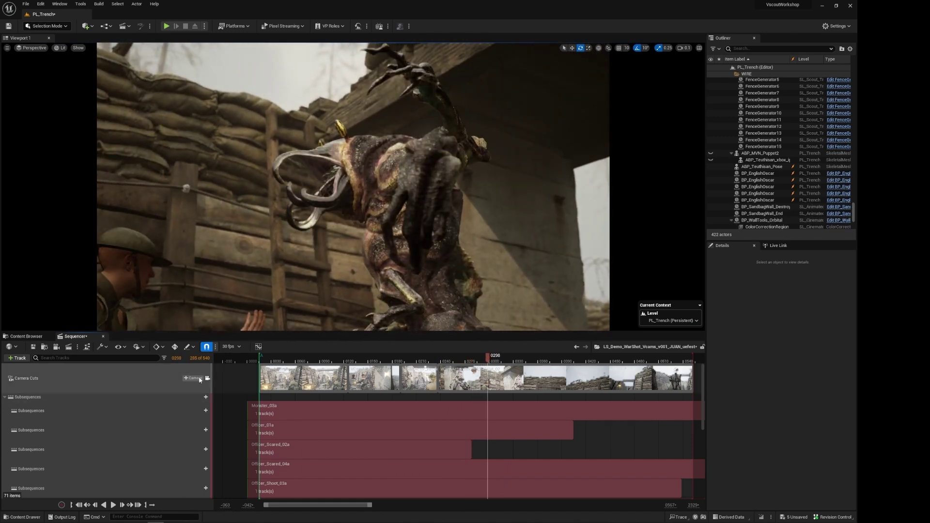
left_click(199, 380)
mouse_move(250, 463)
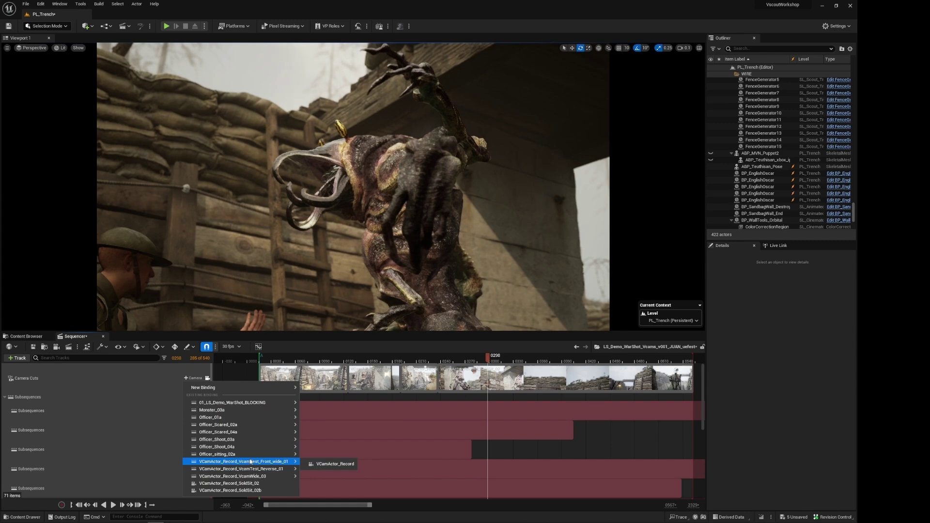
left_click(319, 467)
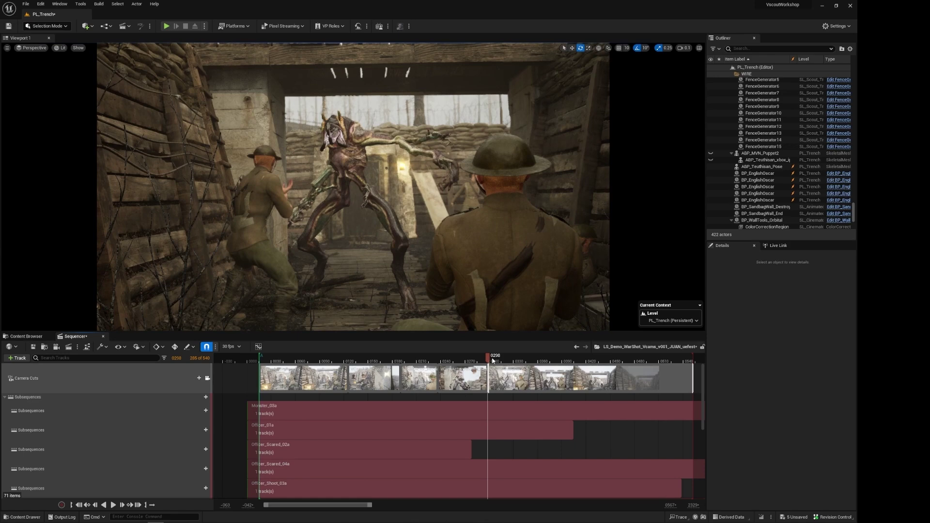
Replay the edit from the start and add a camera cut at frame 407 to VCamActor_Record_SoldSit_02b
left_click_drag(490, 359, 480, 359)
key("space")
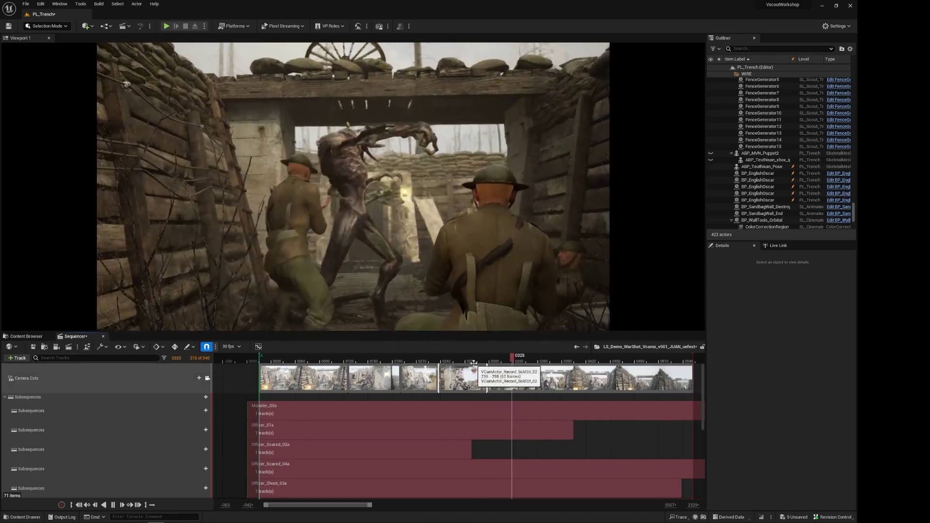
key("space")
left_click(267, 358)
key("space")
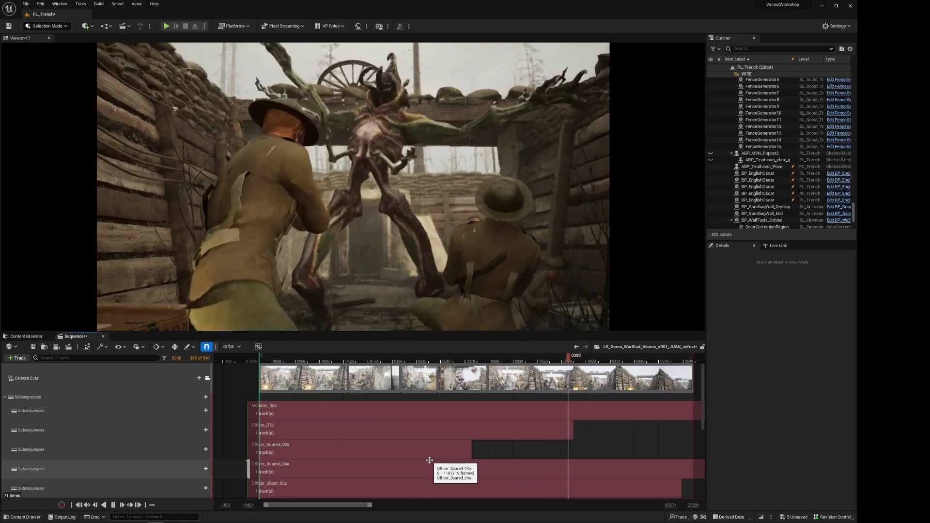
key("space")
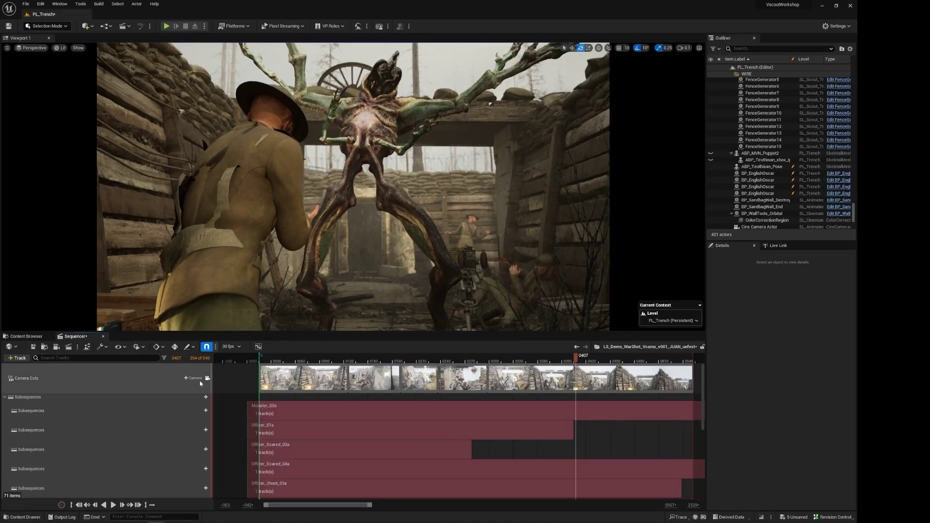
left_click(193, 379)
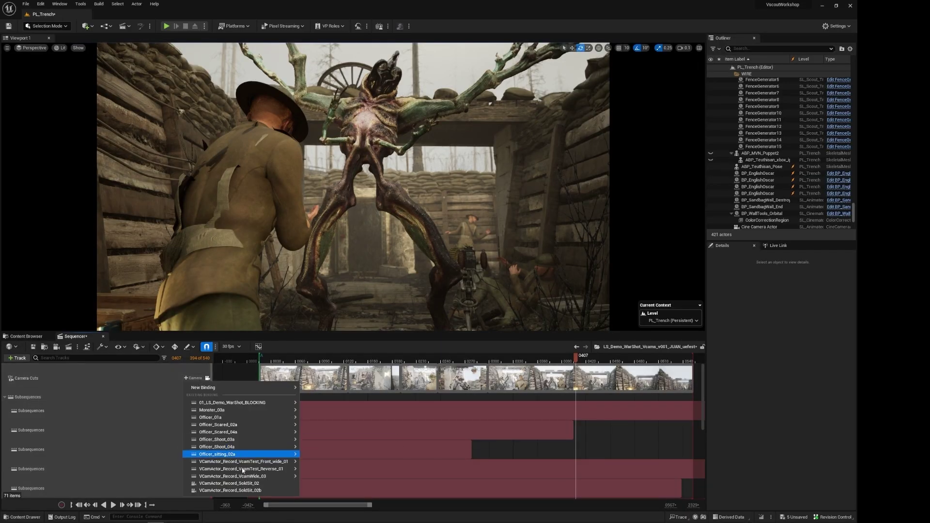
left_click(228, 491)
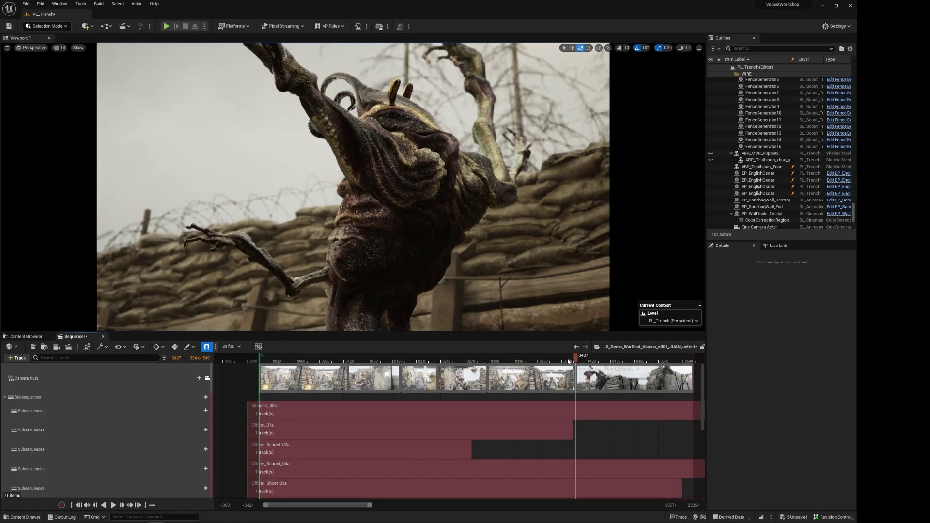
Add a final camera cut at frame 492 to VCamActor_Record from the VCamActor_Record_VcamTest_Front_wide_01 subsequence
left_click(560, 364)
left_click_drag(575, 362, 638, 355)
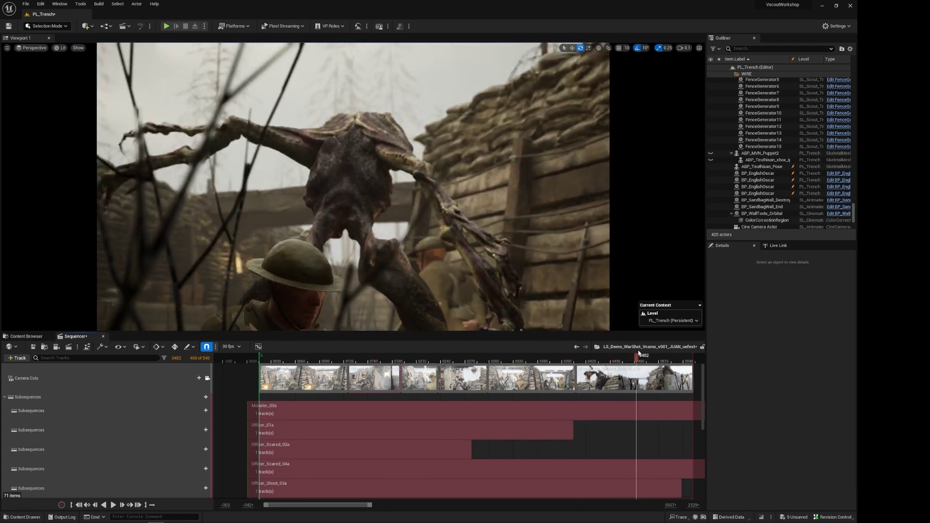
left_click(197, 378)
mouse_move(278, 456)
left_click(334, 464)
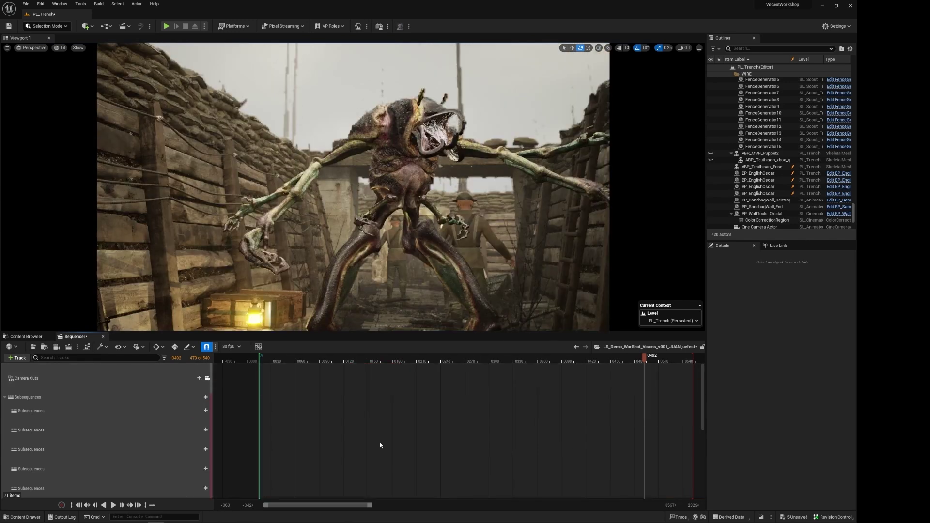
Play the last shot to the end of the sequence and scrub back over its cut into the preceding shot
key("space")
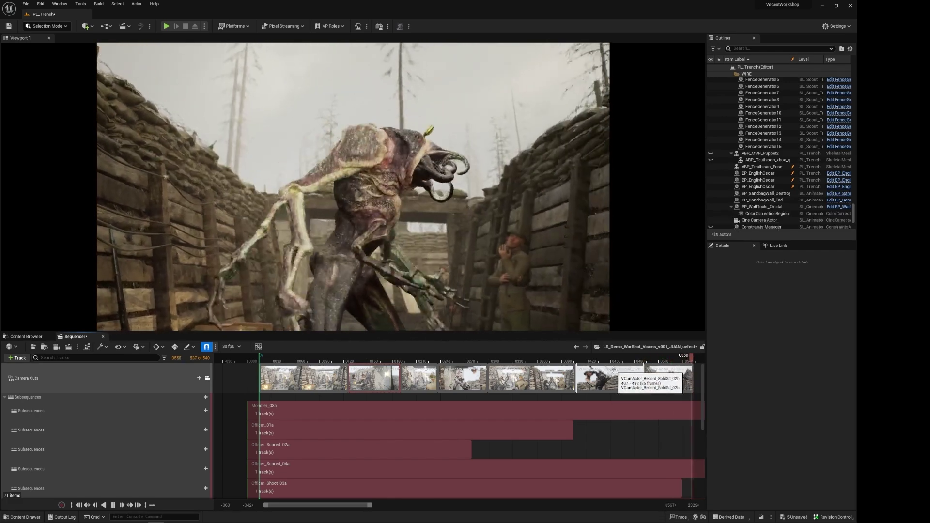
left_click(684, 361)
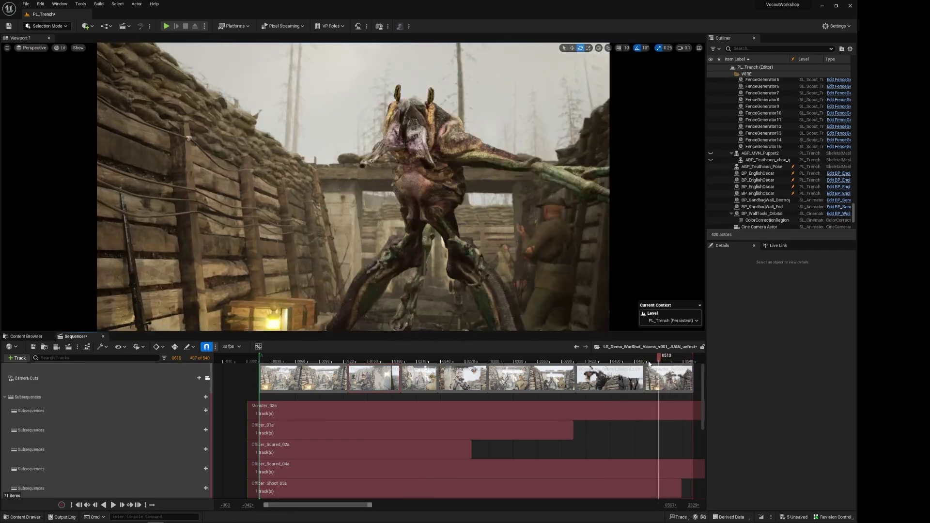
left_click_drag(652, 362, 589, 362)
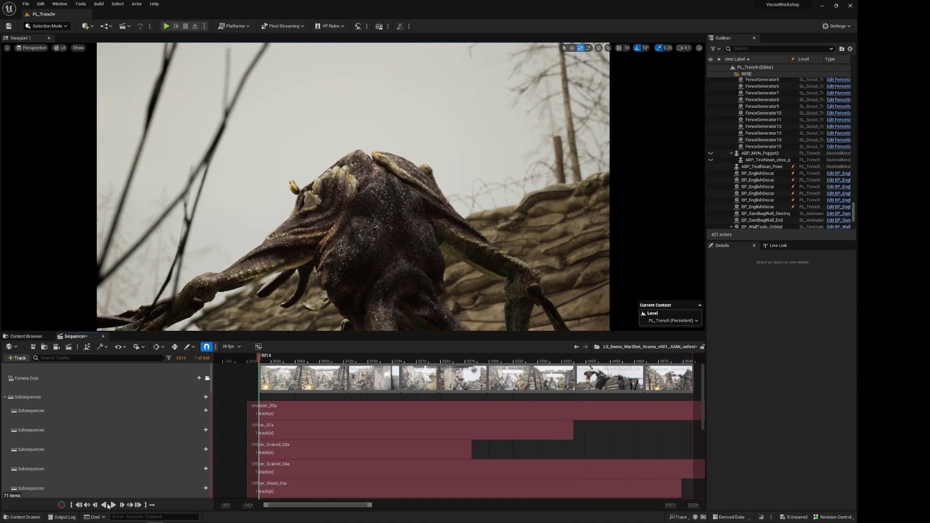
Play back the camera edit, and scrub the officer's body animation in the UEF_Officer1_02 subsequence to frame 1881724
left_click(111, 505)
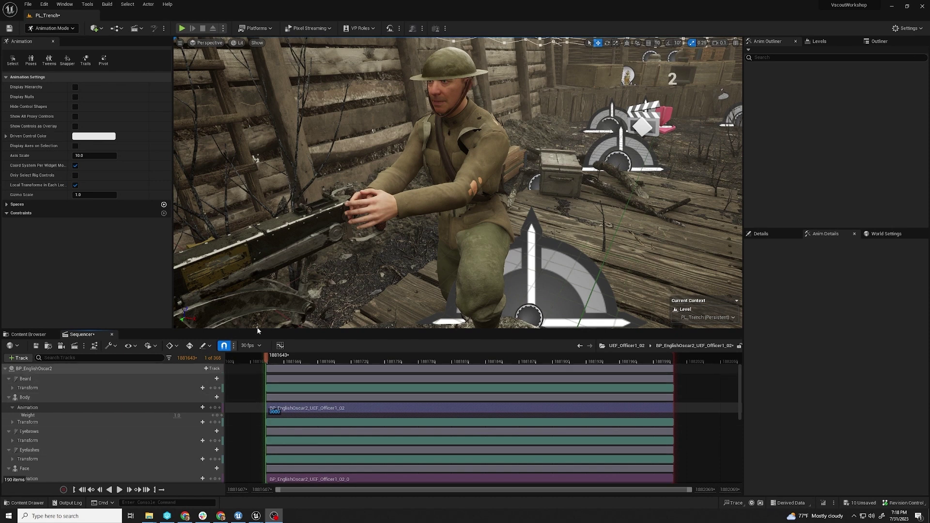
left_click_drag(282, 364, 354, 362)
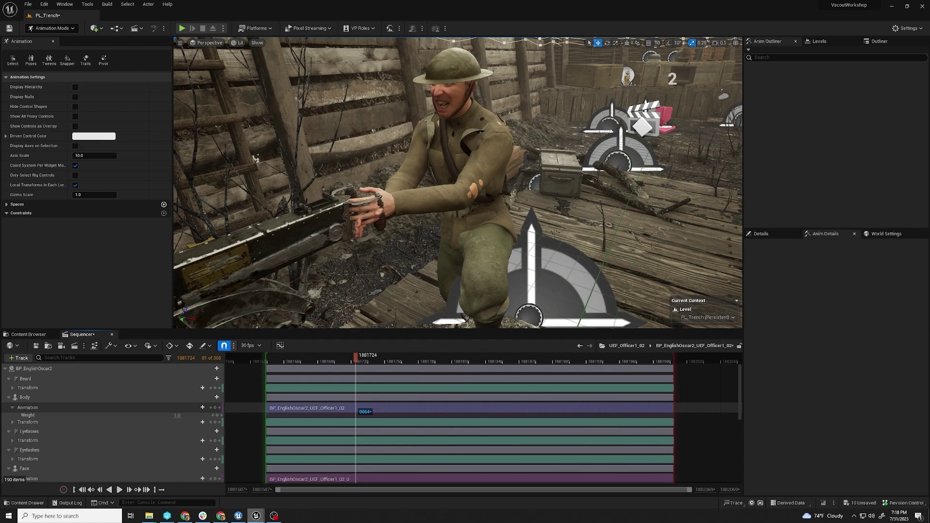
Bring up the MetaHuman_ControlRig window and examine the Forwards Solve and Construction Event sections of its rig graph
mouse_move(256, 516)
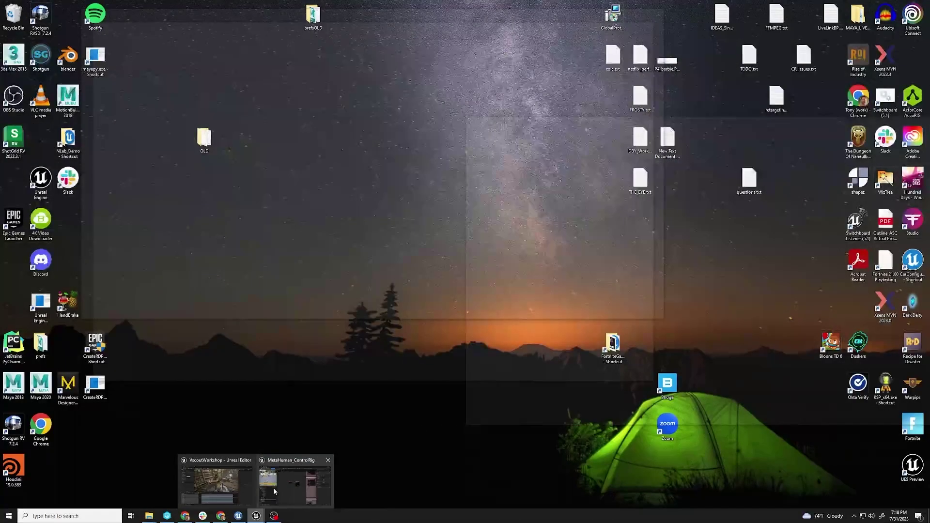
left_click(216, 497)
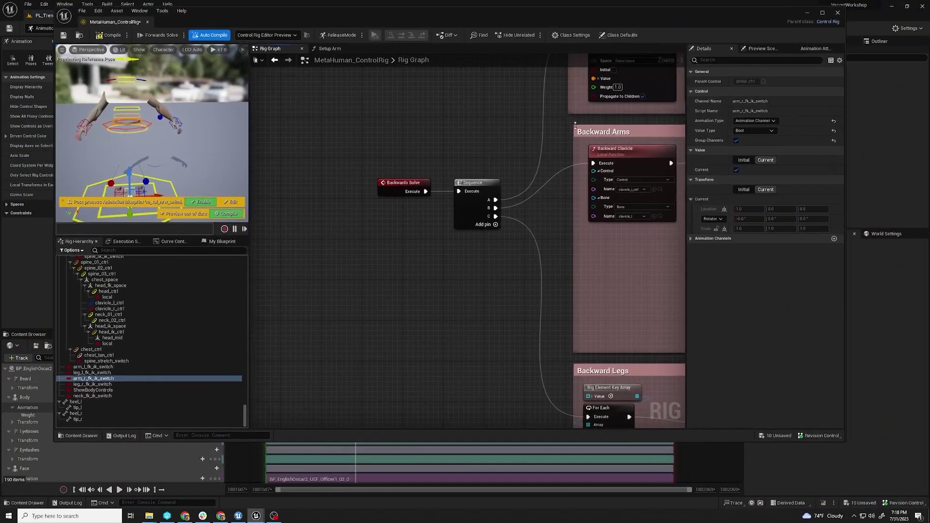
scroll(452, 189, "down", 2)
scroll(426, 231, "down", 3)
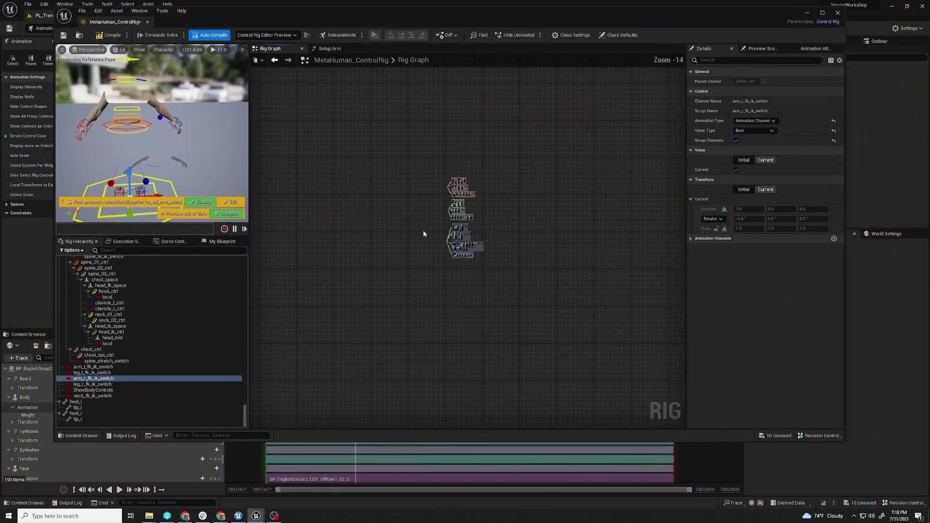
scroll(417, 244, "up", 6)
scroll(414, 211, "up", 3)
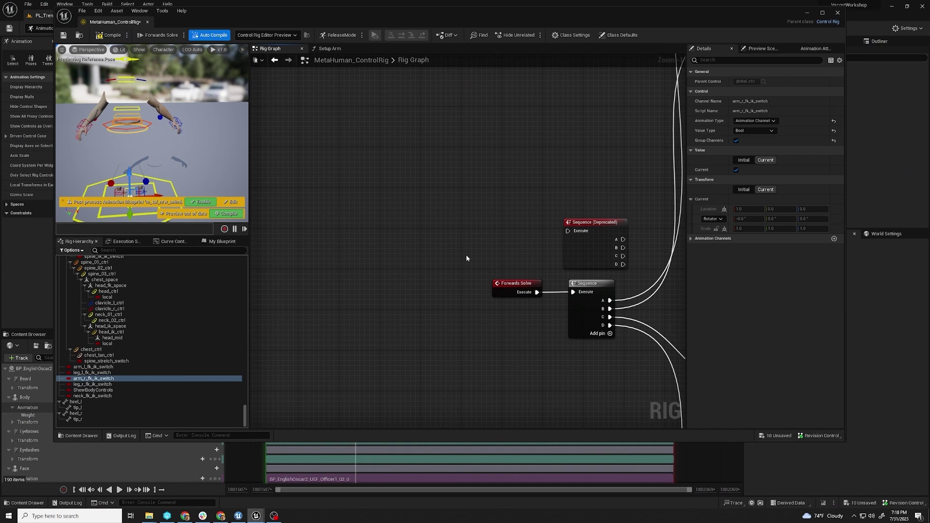
scroll(467, 203, "down", 3)
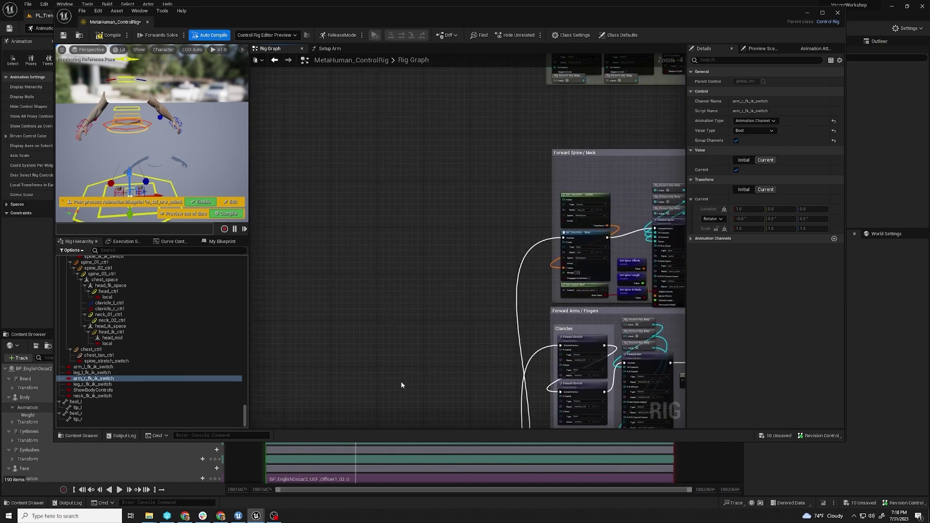
right_click_drag(416, 197, 420, 426)
scroll(461, 176, "up", 3)
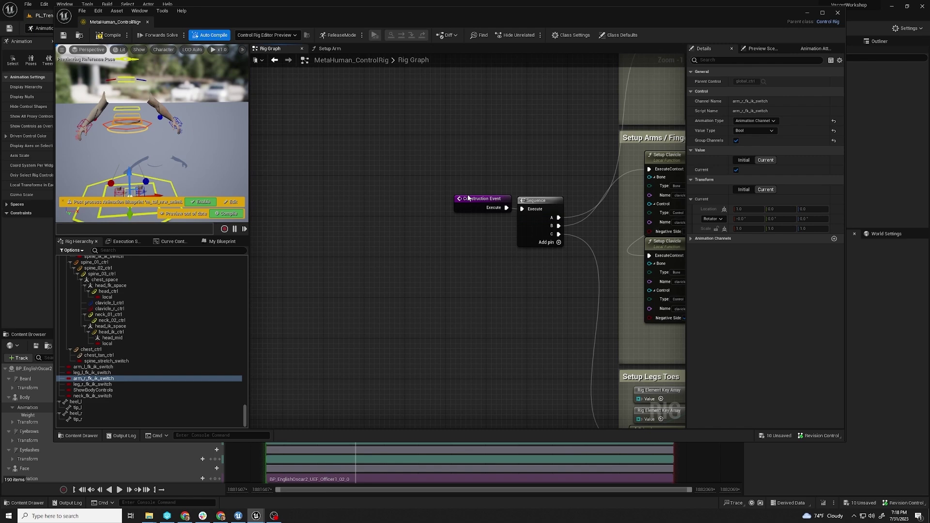
Examine the Backwards Solve section of the rig graph, and return to the level's Sequencer
scroll(442, 199, "down", 2)
right_click_drag(431, 131, 364, 402)
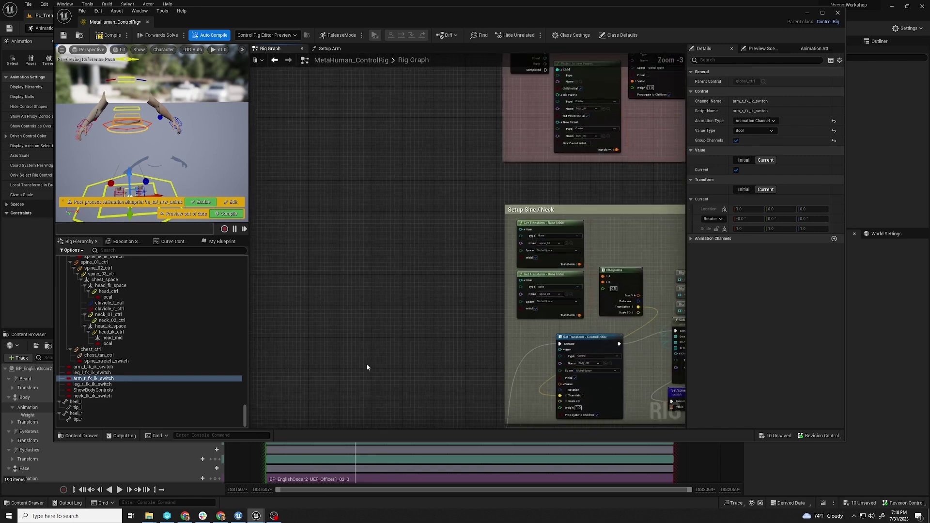
right_click_drag(397, 258, 406, 376)
right_click_drag(417, 116, 439, 426)
scroll(388, 353, "up", 3)
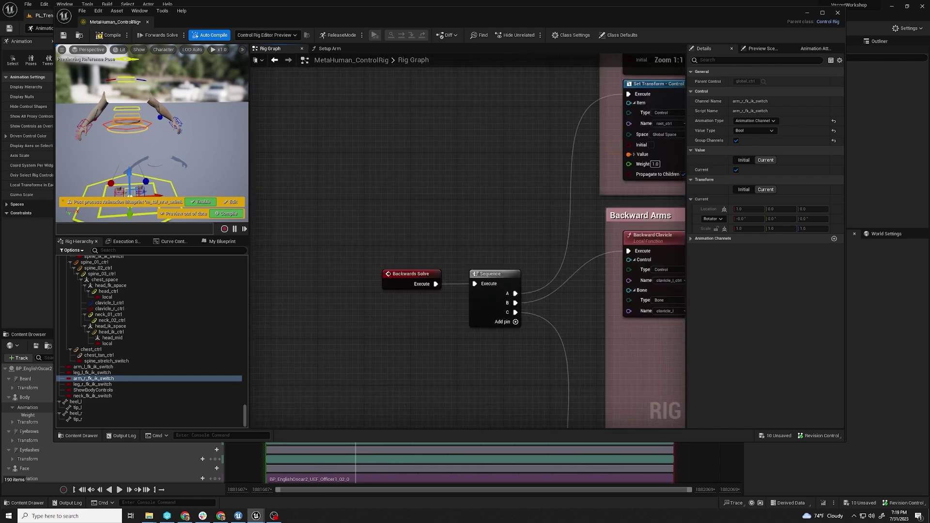
right_click_drag(398, 291, 370, 258)
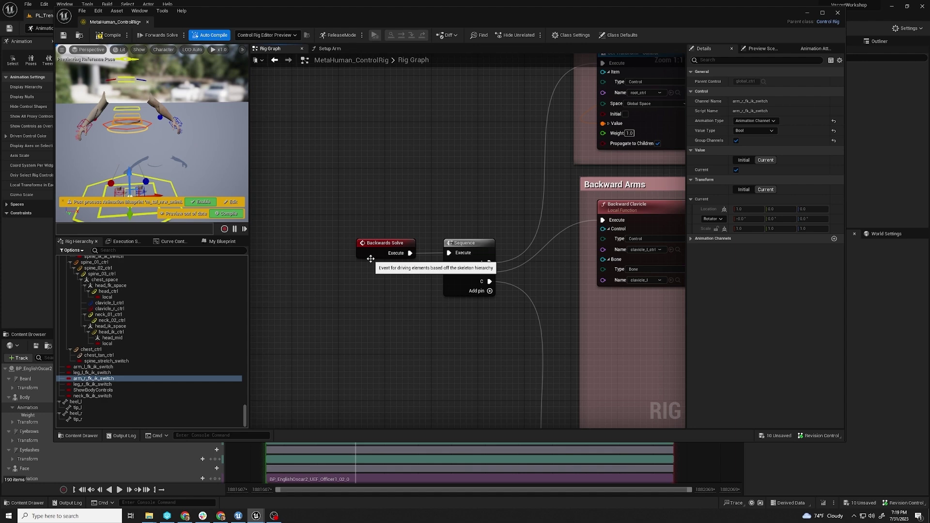
left_click(807, 16)
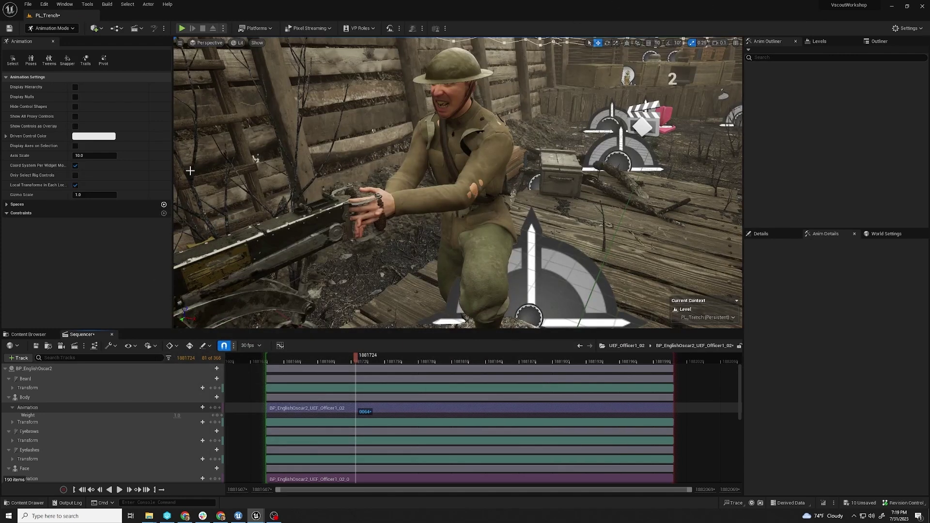
Bake the Body animation of BP_EnglishOscar2 to MetaHuman_ControlRig with Reduce Keys enabled at a tolerance of 0.001
left_click(51, 397)
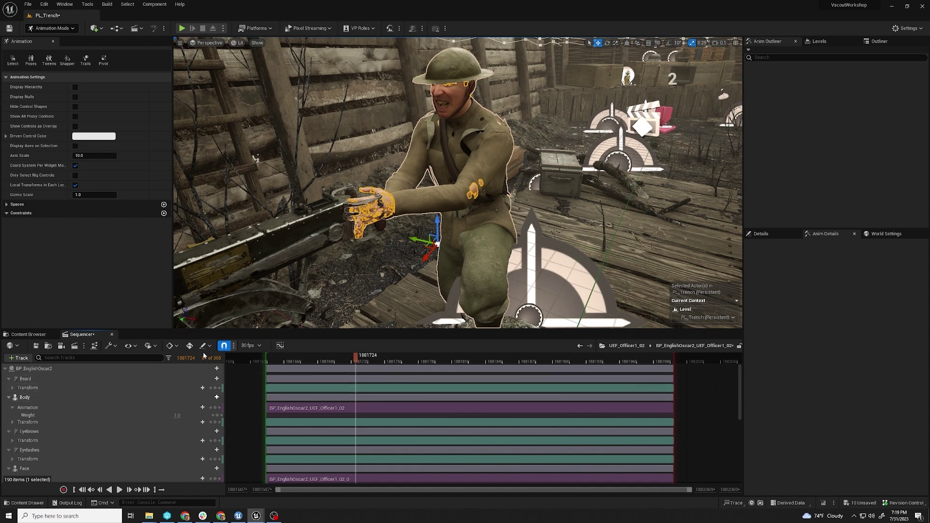
right_click(112, 401)
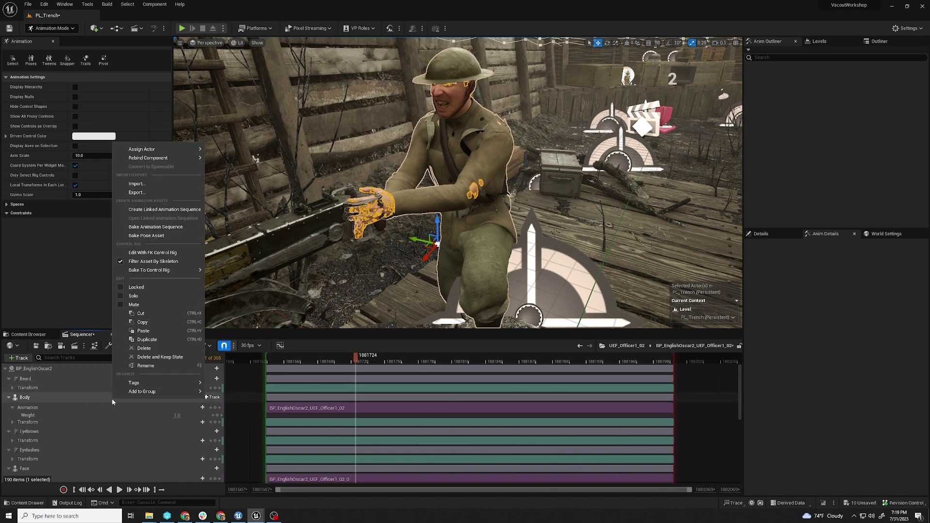
mouse_move(147, 270)
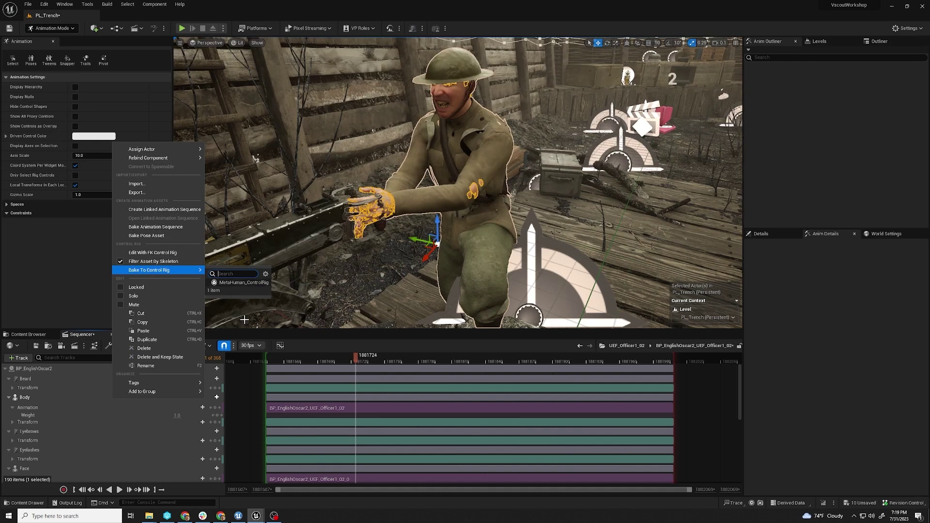
left_click(236, 283)
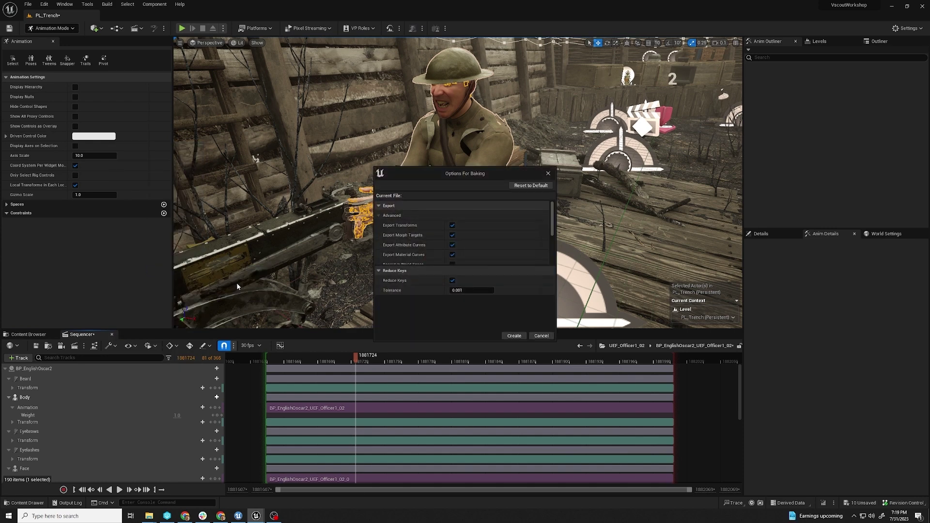
left_click(514, 336)
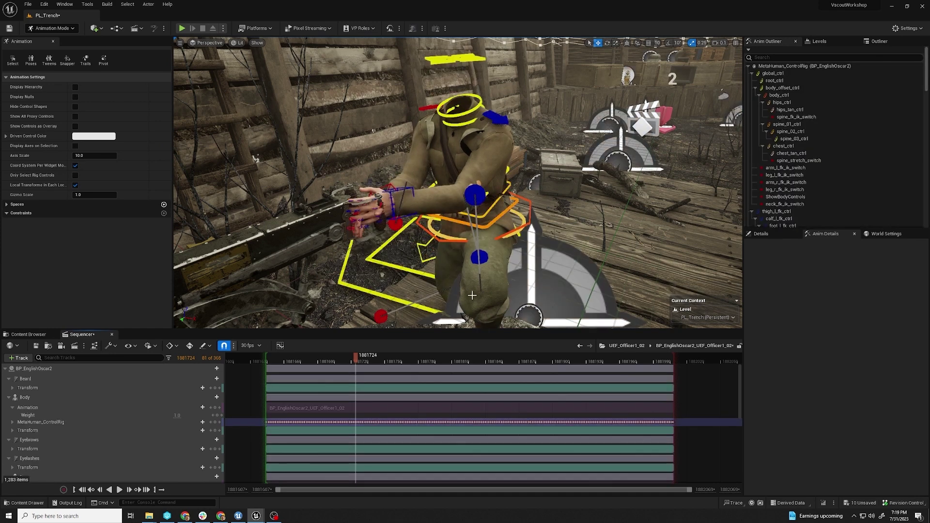
Play the baked control rig animation from near its start and examine the officer's hands from the front
left_click(292, 362)
key("space")
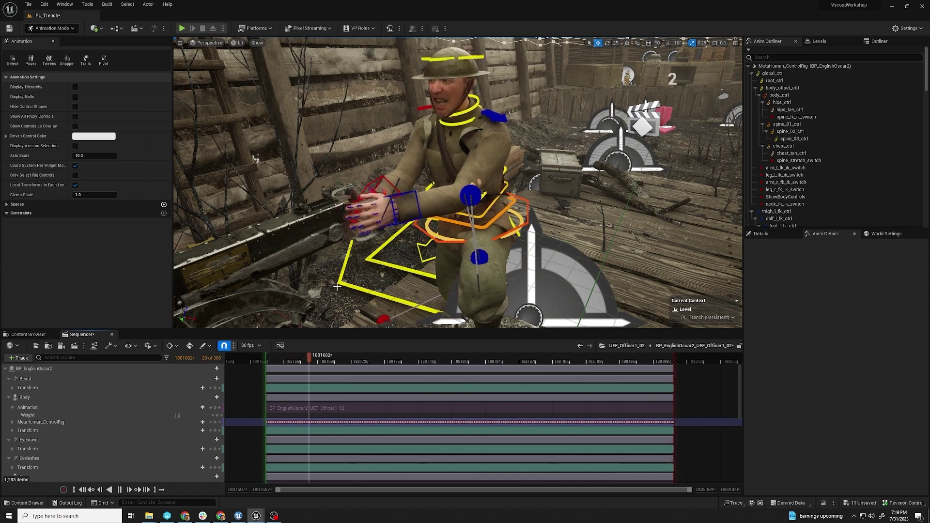
left_click_drag(458, 182, 521, 183, "alt")
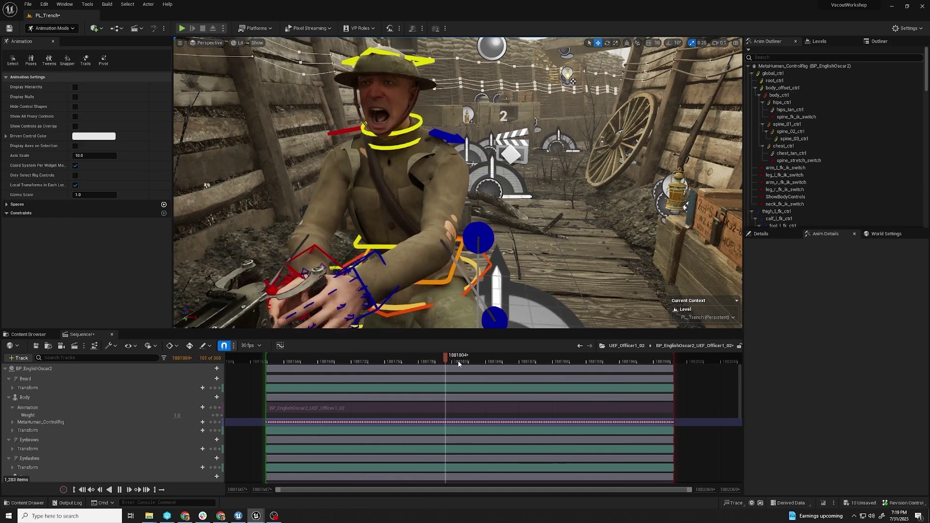
left_click(386, 358)
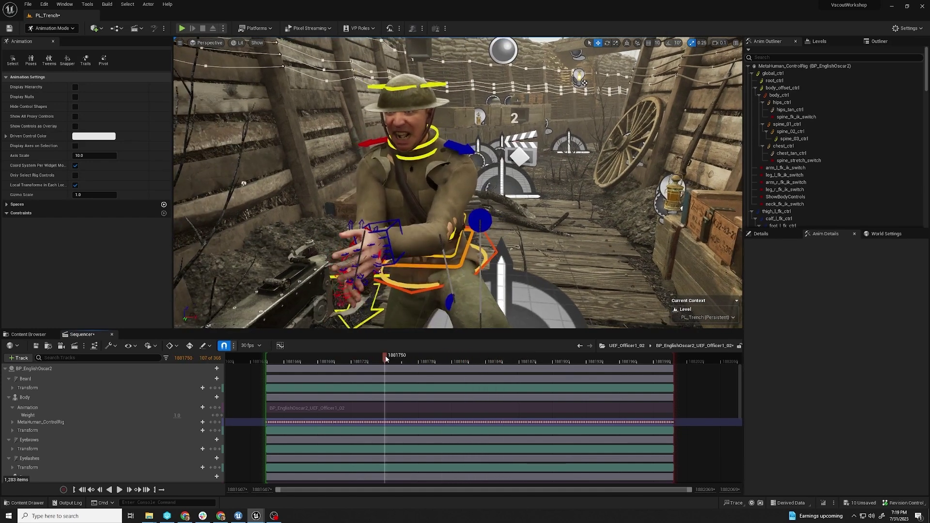
Return to the first frame and delete all keys on hand_l_ik_ctrl and hand_r_ik_ctrl
left_click(83, 490)
left_click(391, 271)
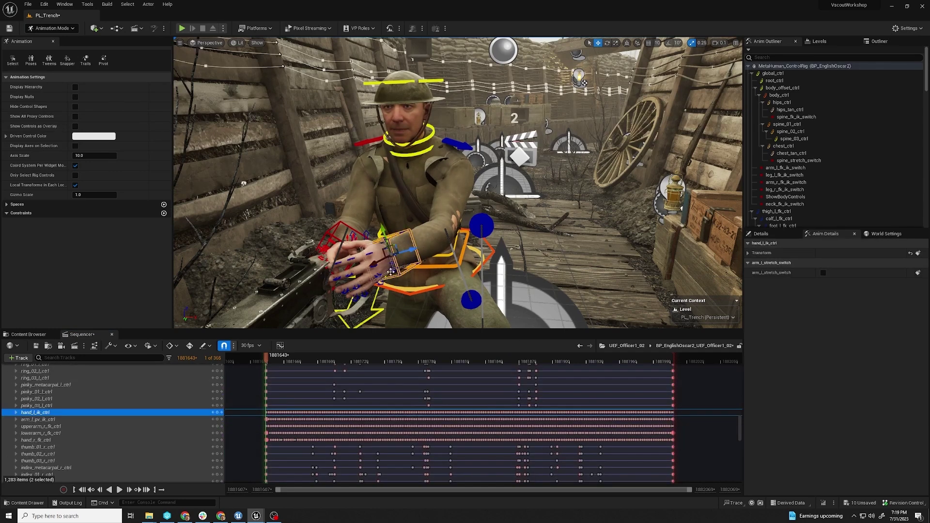
left_click_drag(252, 407, 706, 412)
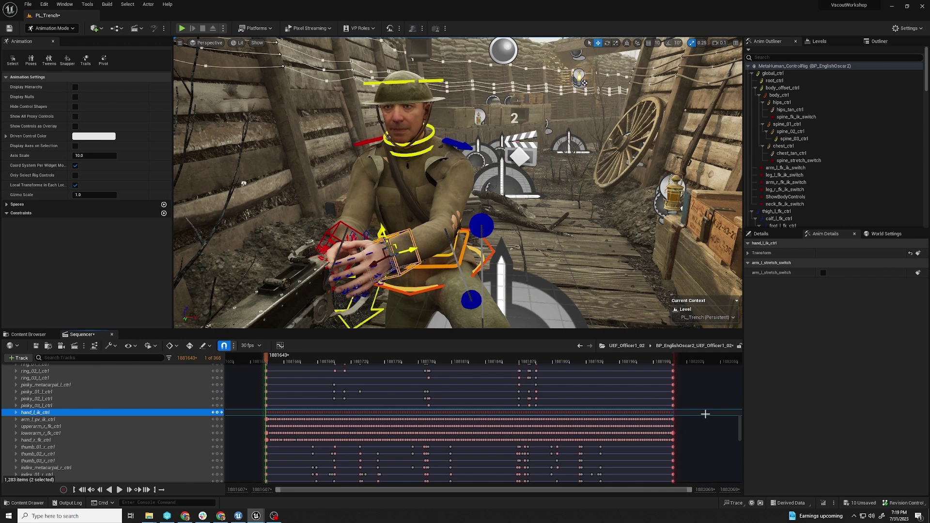
key("Delete")
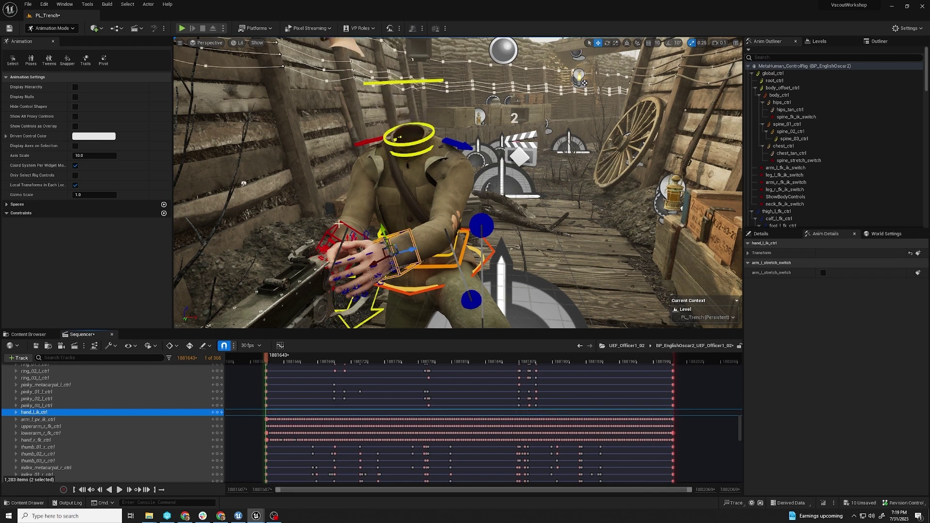
left_click(339, 224)
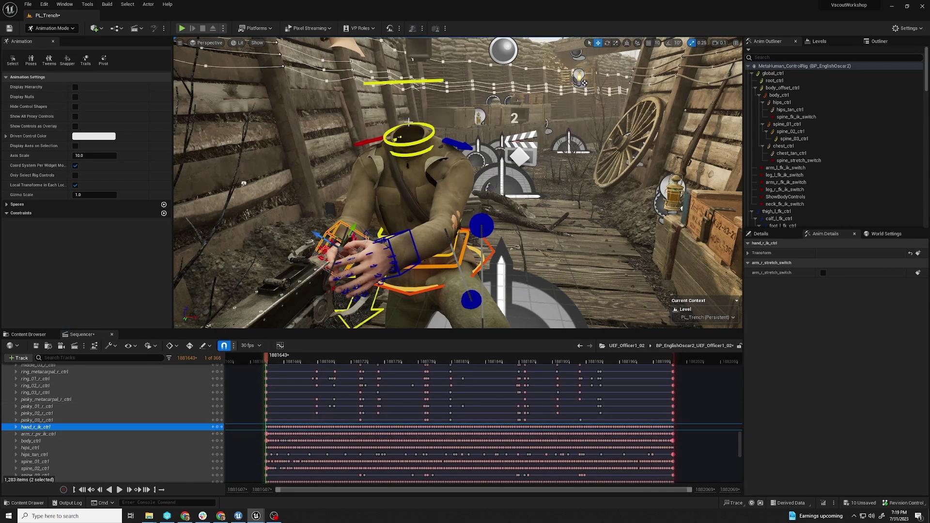
left_click_drag(257, 420, 712, 427)
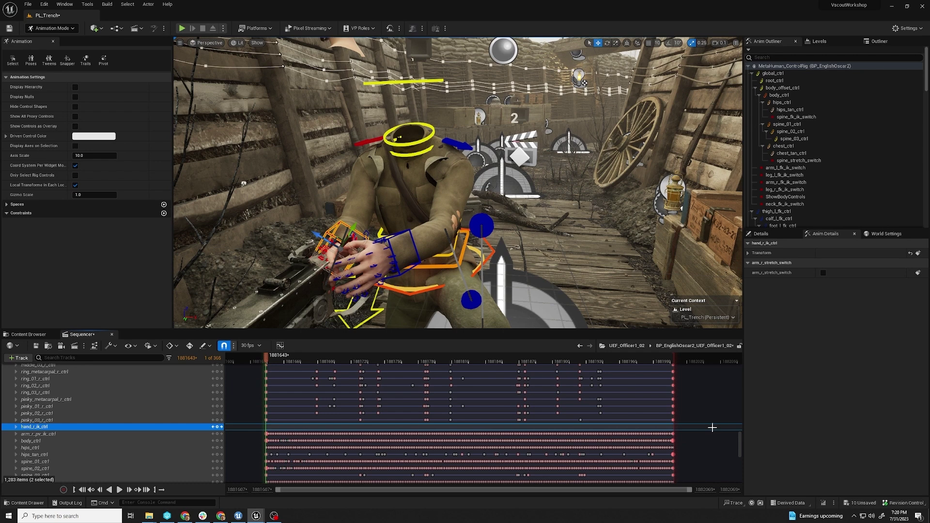
Scrub through the animation to check how the arms move without hand keys, and return to the first frame
left_click_drag(273, 358, 394, 355)
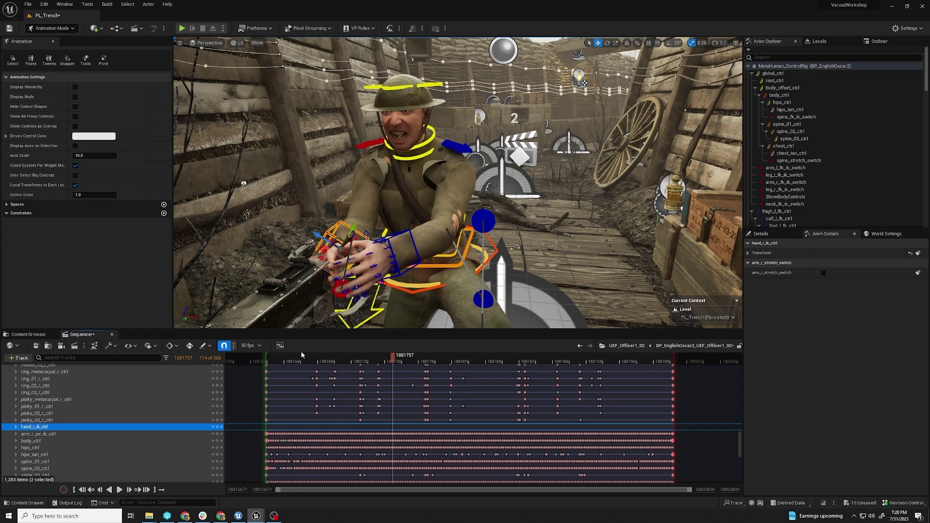
left_click_drag(300, 358, 346, 364)
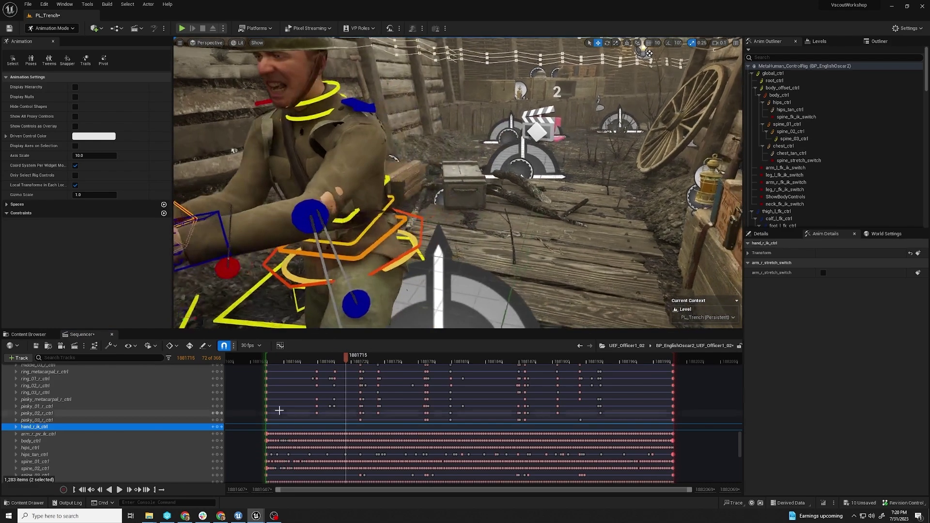
left_click(82, 490)
Move and rotate hand_l_ik_ctrl to place the officer's left hand on the machine gun's grip
right_click_drag(458, 183, 375, 248)
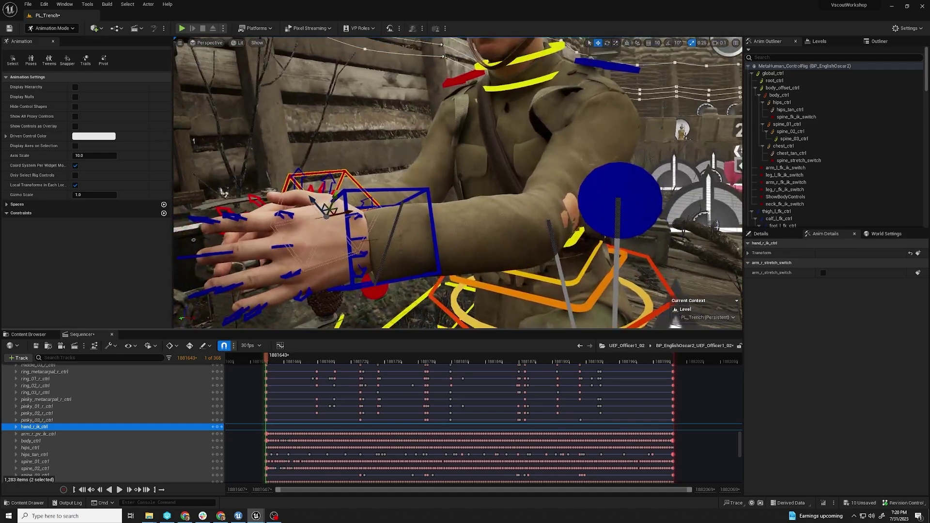
left_click(348, 198)
left_click_drag(377, 214, 418, 252)
key("e")
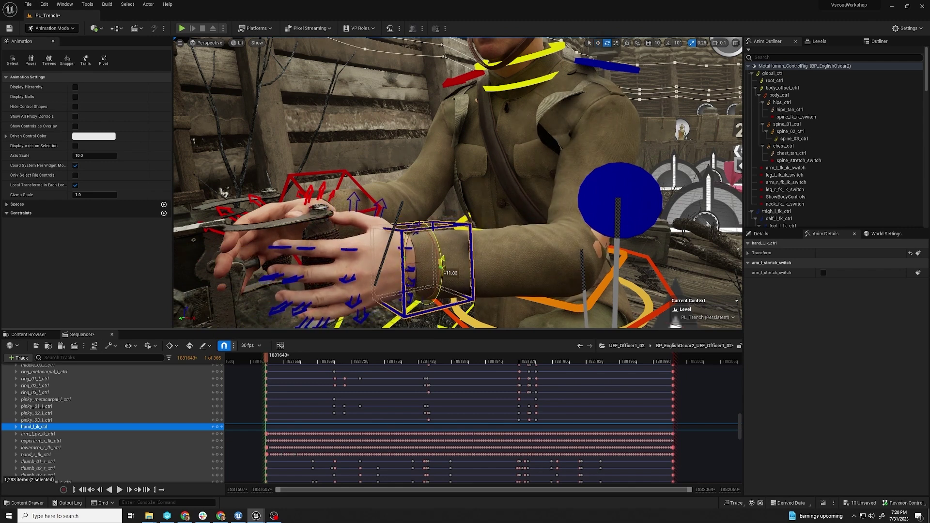
left_click_drag(442, 265, 384, 267)
key("w")
mouse_move(395, 255)
right_mouse_down()
mouse_move(388, 295)
mouse_move(402, 286)
mouse_move(404, 261)
mouse_move(395, 254)
right_mouse_up()
Move and rotate hand_r_ik_ctrl to place the officer's right hand on the other machine gun grip
left_click_drag(418, 231, 336, 116)
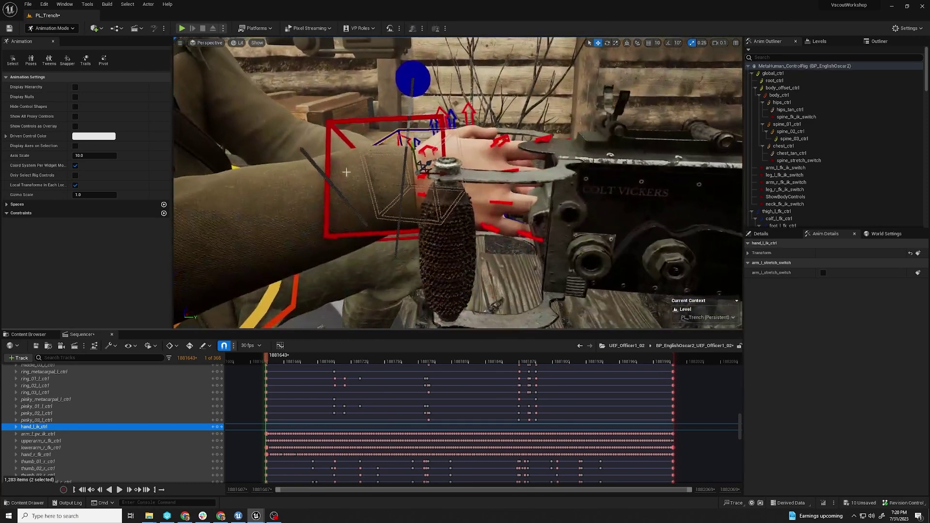
left_click(388, 166)
left_click_drag(393, 155, 448, 170)
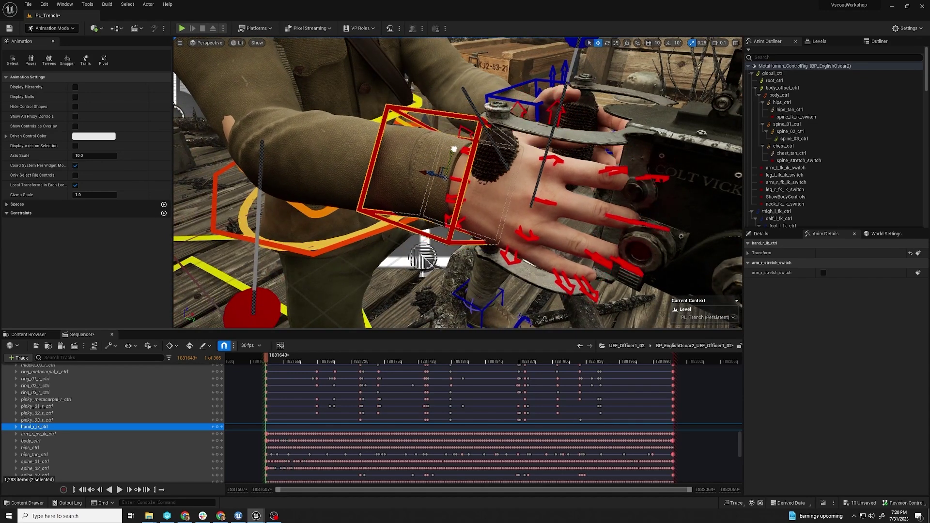
key("e")
left_click_drag(429, 183, 426, 189)
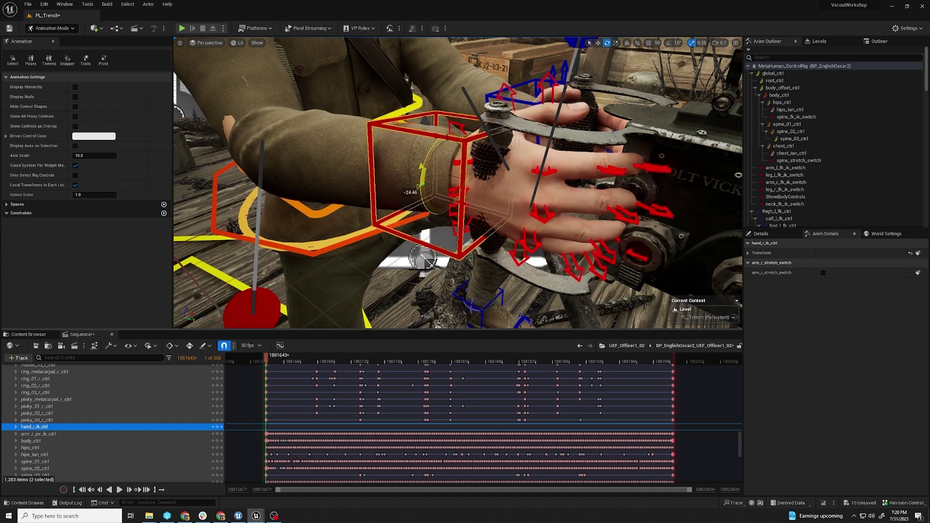
key("w")
left_click_drag(433, 186, 277, 189)
right_click_drag(322, 78, 471, 67)
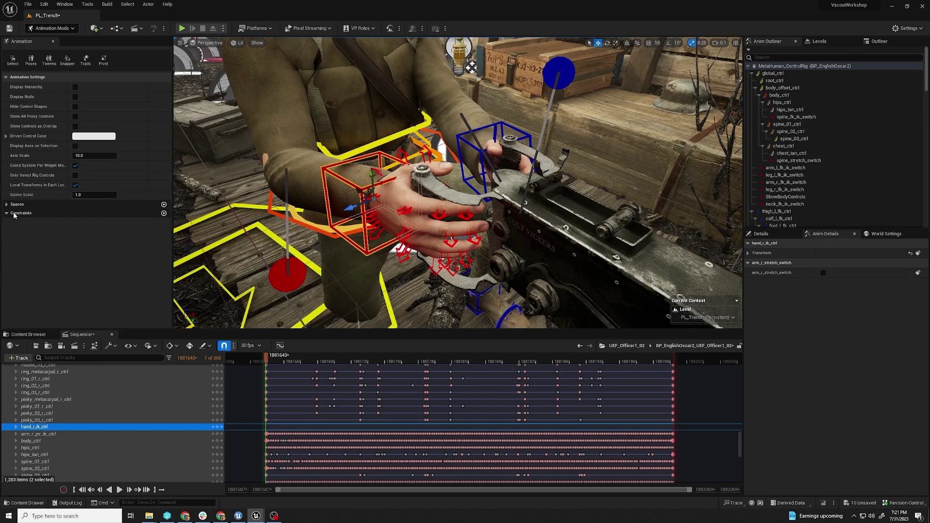
Add a Parent constraint to hand_r_ik_ctrl with the machine gun as its parent
right_click_drag(464, 194, 548, 194)
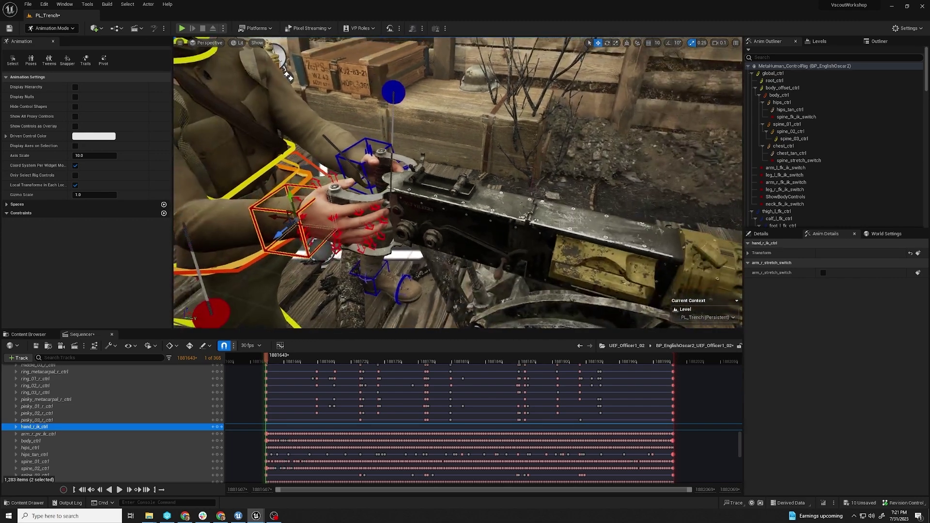
left_click(164, 213)
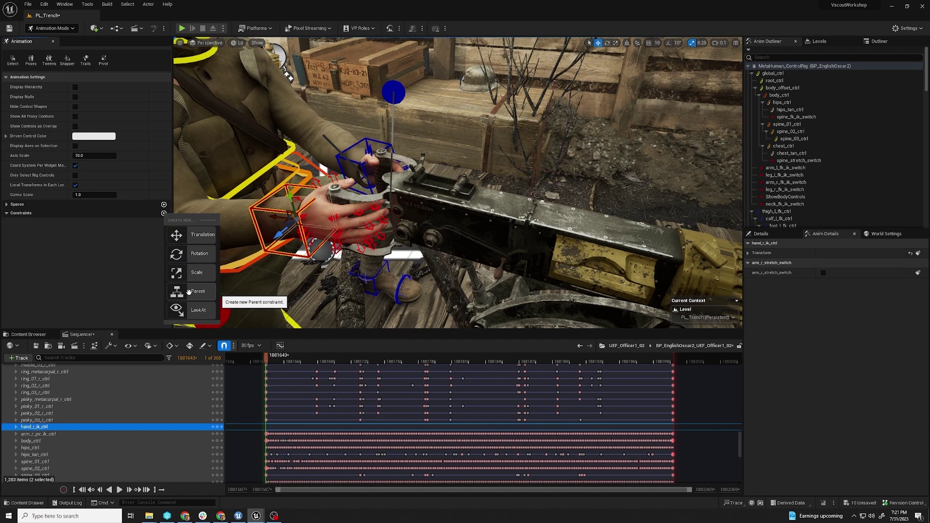
left_click(188, 291)
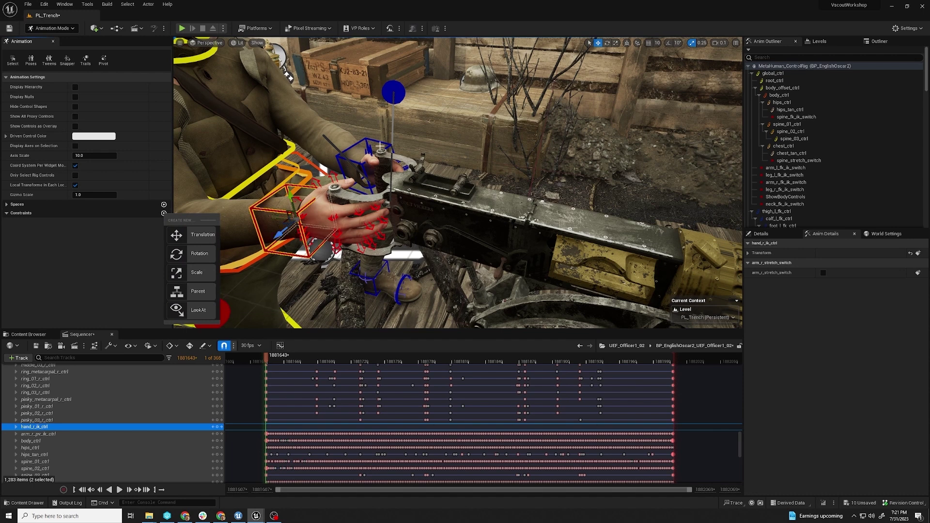
left_click(196, 235)
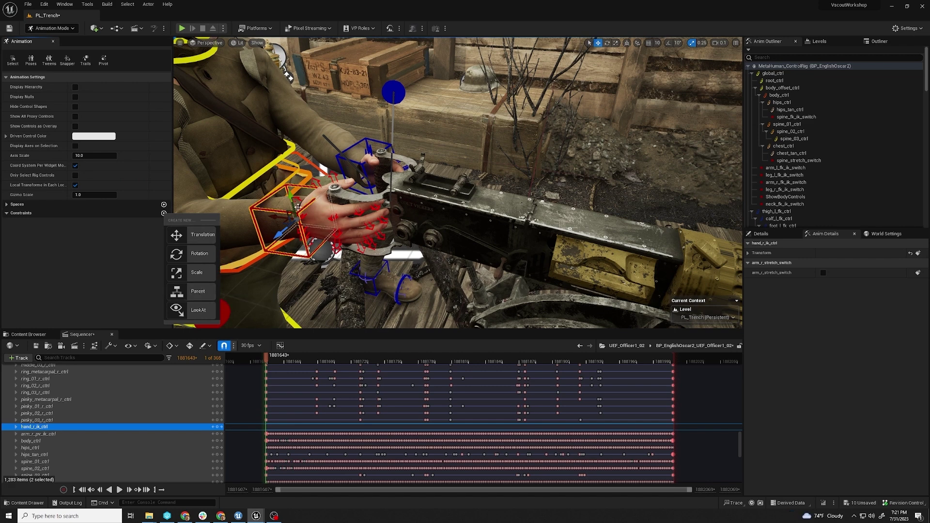
left_click(206, 290)
left_click(196, 293)
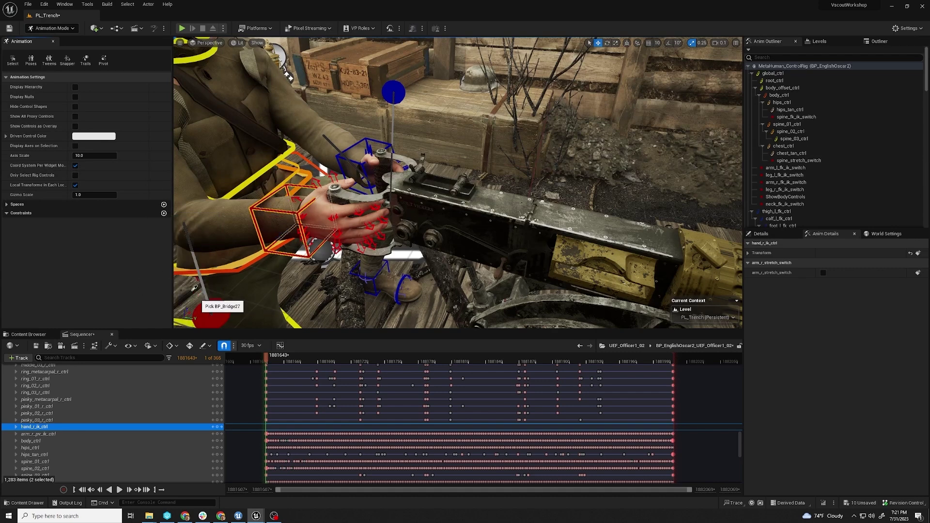
left_click(506, 216)
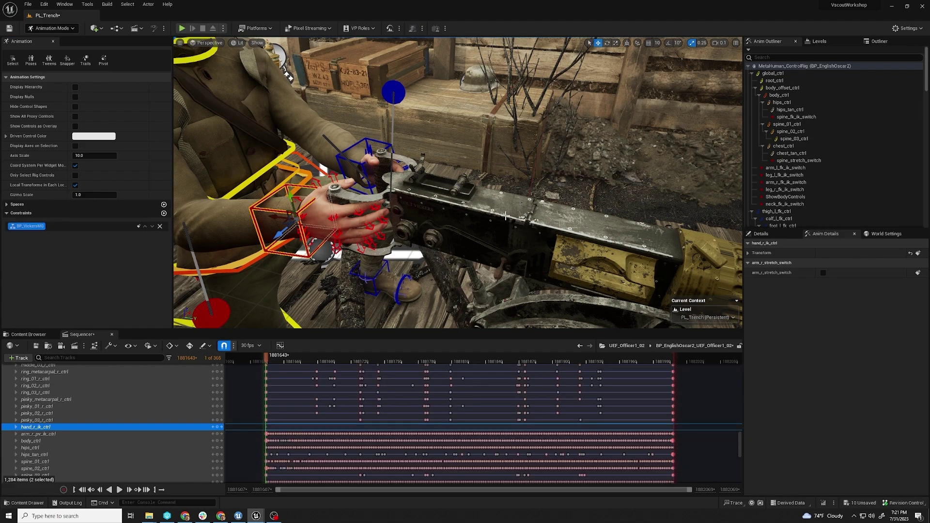
Select hand_l_ik_ctrl and add a Parent constraint that attaches it to the machine gun
left_click_drag(505, 216, 198, 204, "alt")
left_click(484, 207)
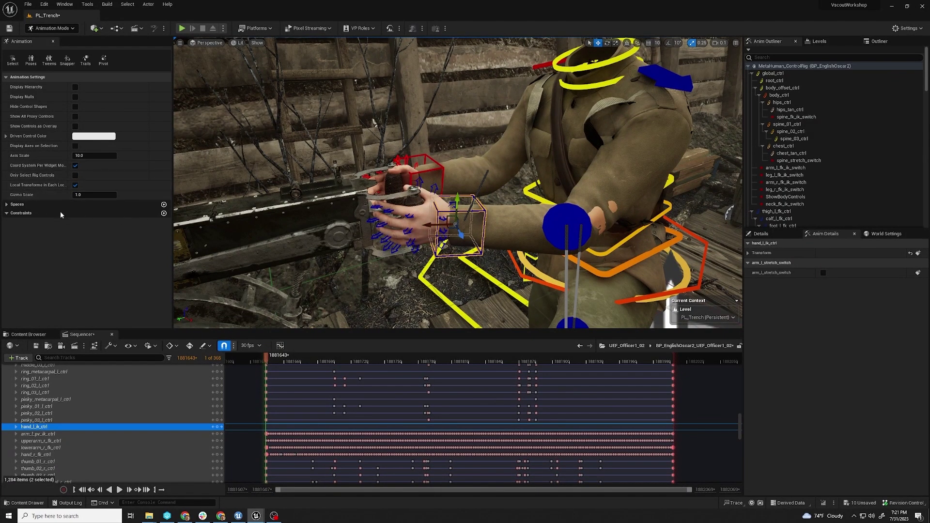
left_click(164, 213)
left_click(196, 294)
left_click(303, 207)
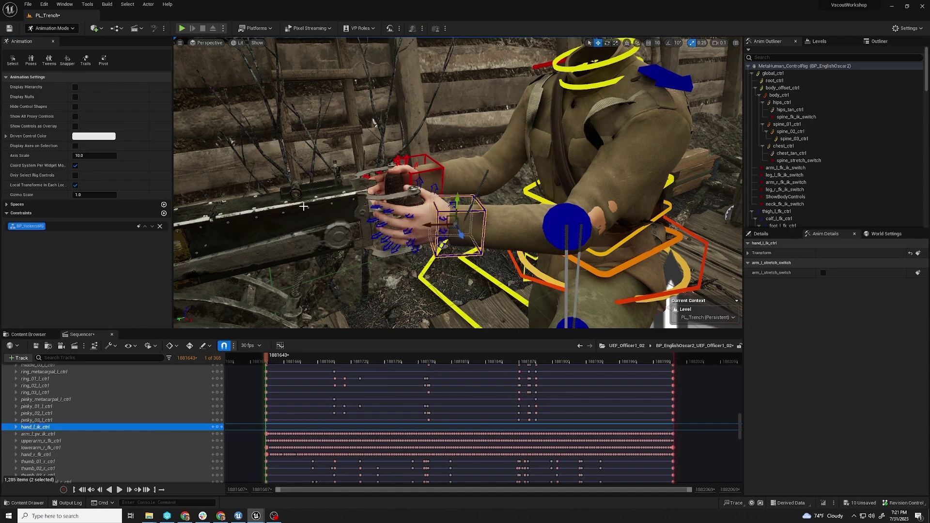
Scrub the animation forward to frame 1881693 to check the constrained hands, and select the machine gun
right_click_drag(317, 237, 335, 218)
left_click_drag(276, 362, 320, 363)
left_click(308, 270)
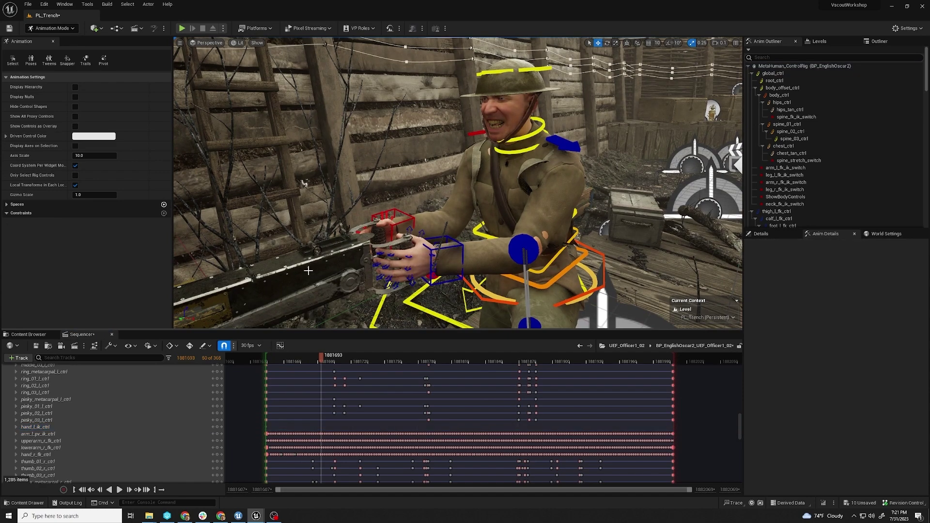
left_click(287, 272)
key("q")
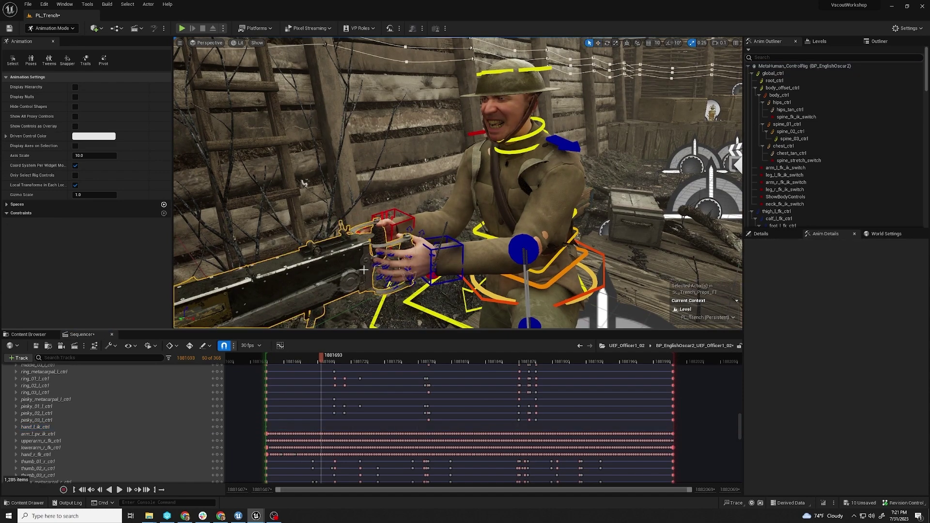
Examine the machine gun and the officer's hands on its grips from both sides of the gun
key("f")
right_click_drag(337, 288, 333, 311)
key("w")
mouse_move(317, 321)
left_mouse_down()
mouse_move(307, 327)
mouse_move(316, 321)
left_mouse_up()
key("a")
right_click_drag(343, 277, 455, 317)
key("s")
key("q")
key("s")
key("d")
left_click_drag(451, 301, 433, 310, "alt")
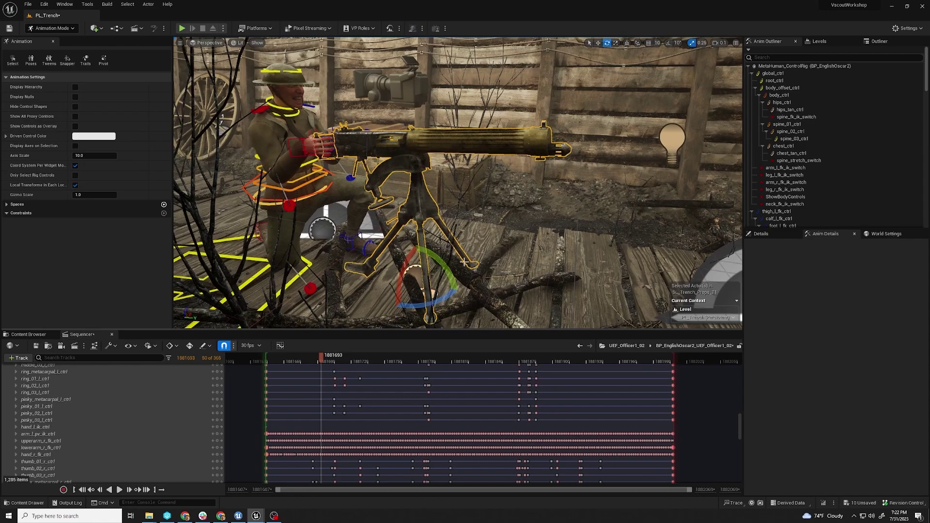
key("w")
right_click_drag(458, 183, 417, 184)
key("w")
left_click_drag(384, 247, 223, 257, "alt")
right_click_drag(385, 246, 374, 245)
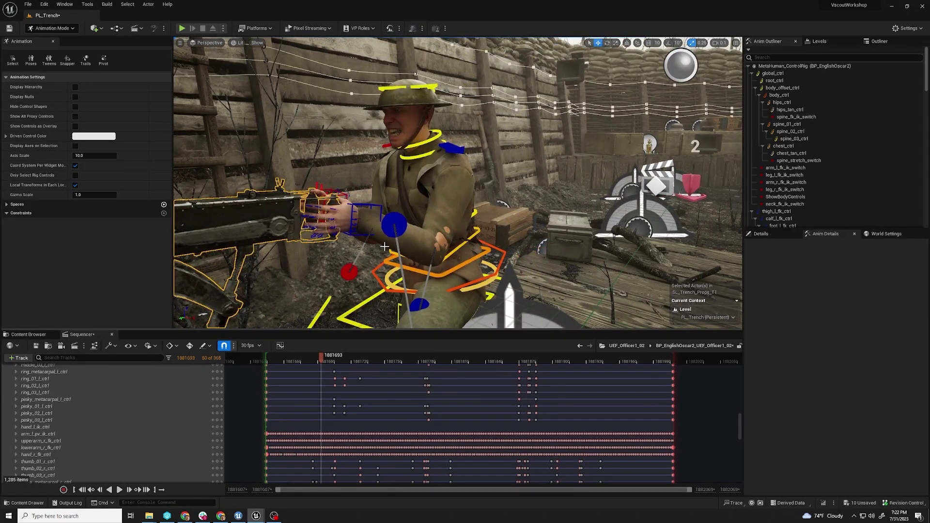
right_click_drag(375, 247, 335, 246)
key("w")
key("a")
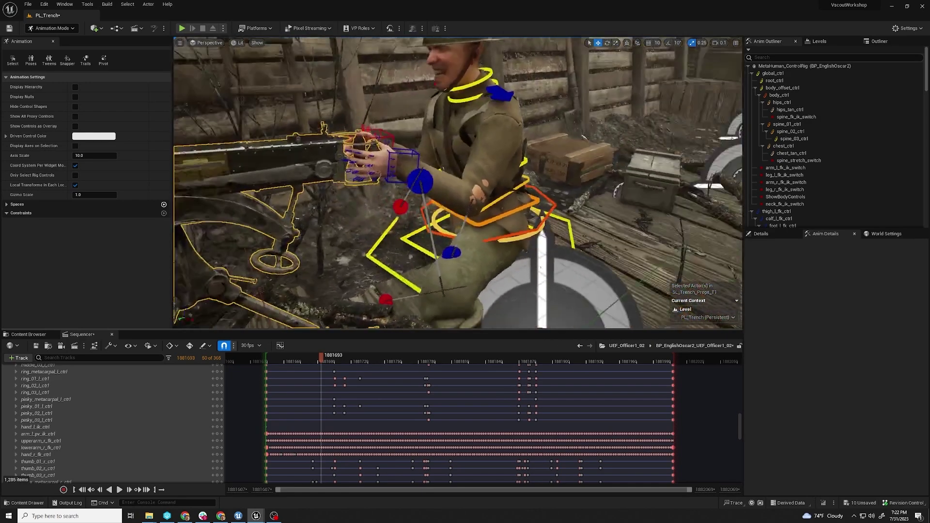